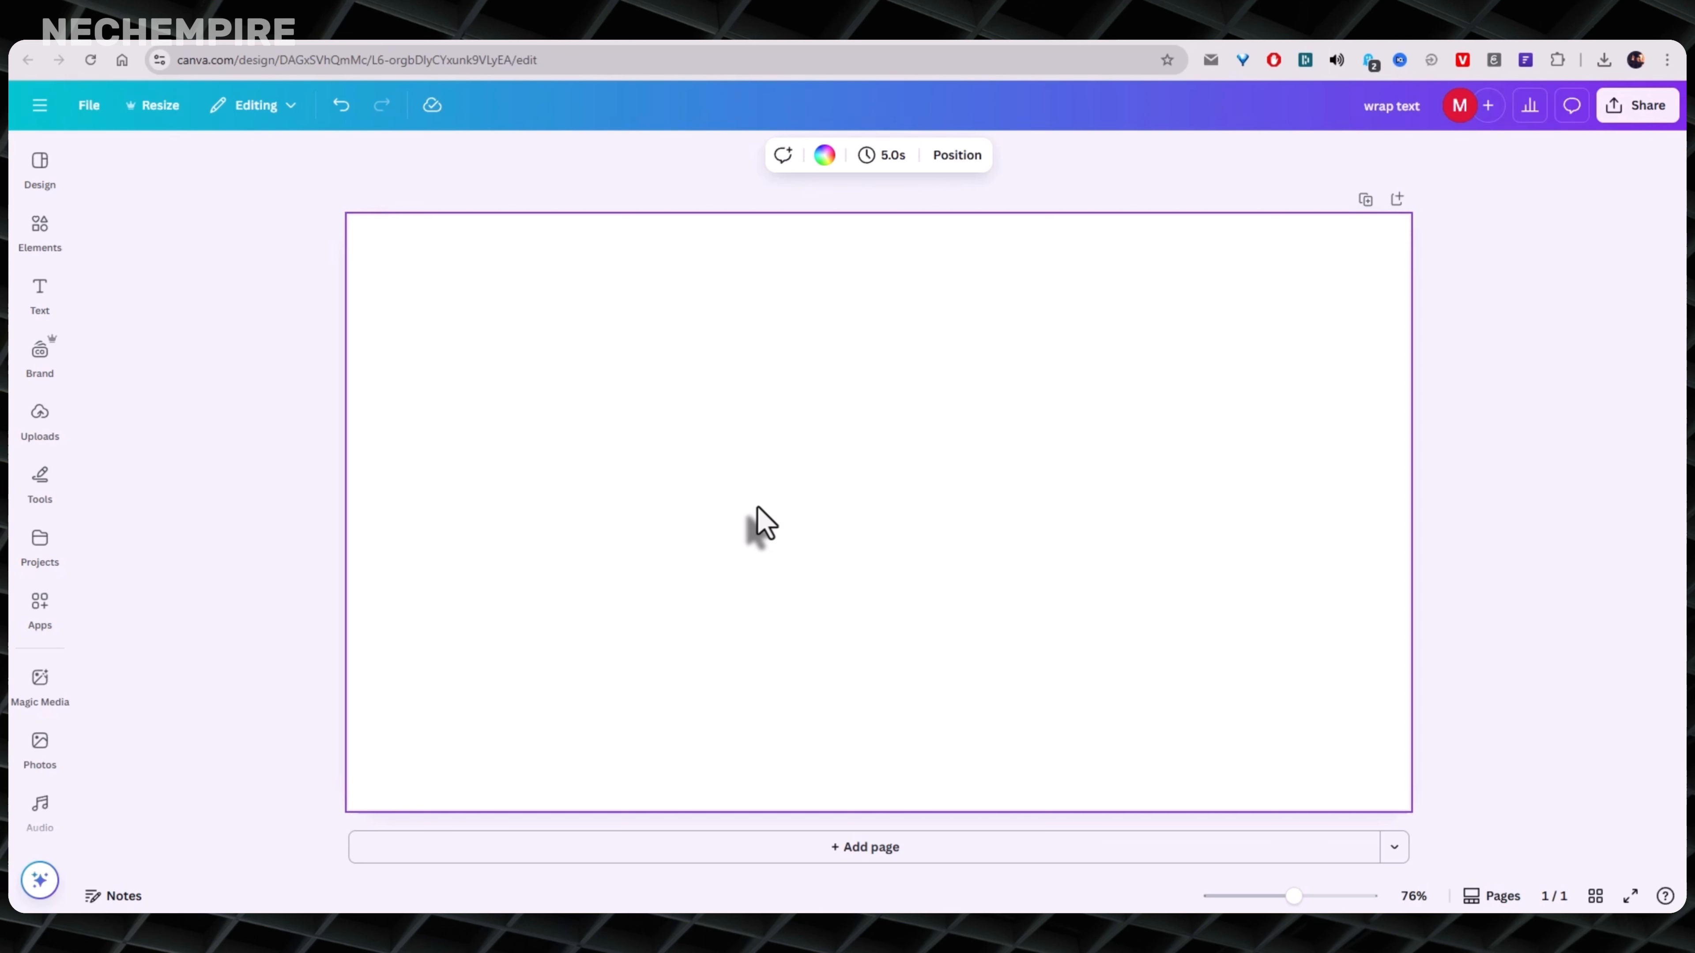
- Add a heading text reading NECHEMPIRE to the blank page and enlarge it to a font size of about 56
click(35, 294)
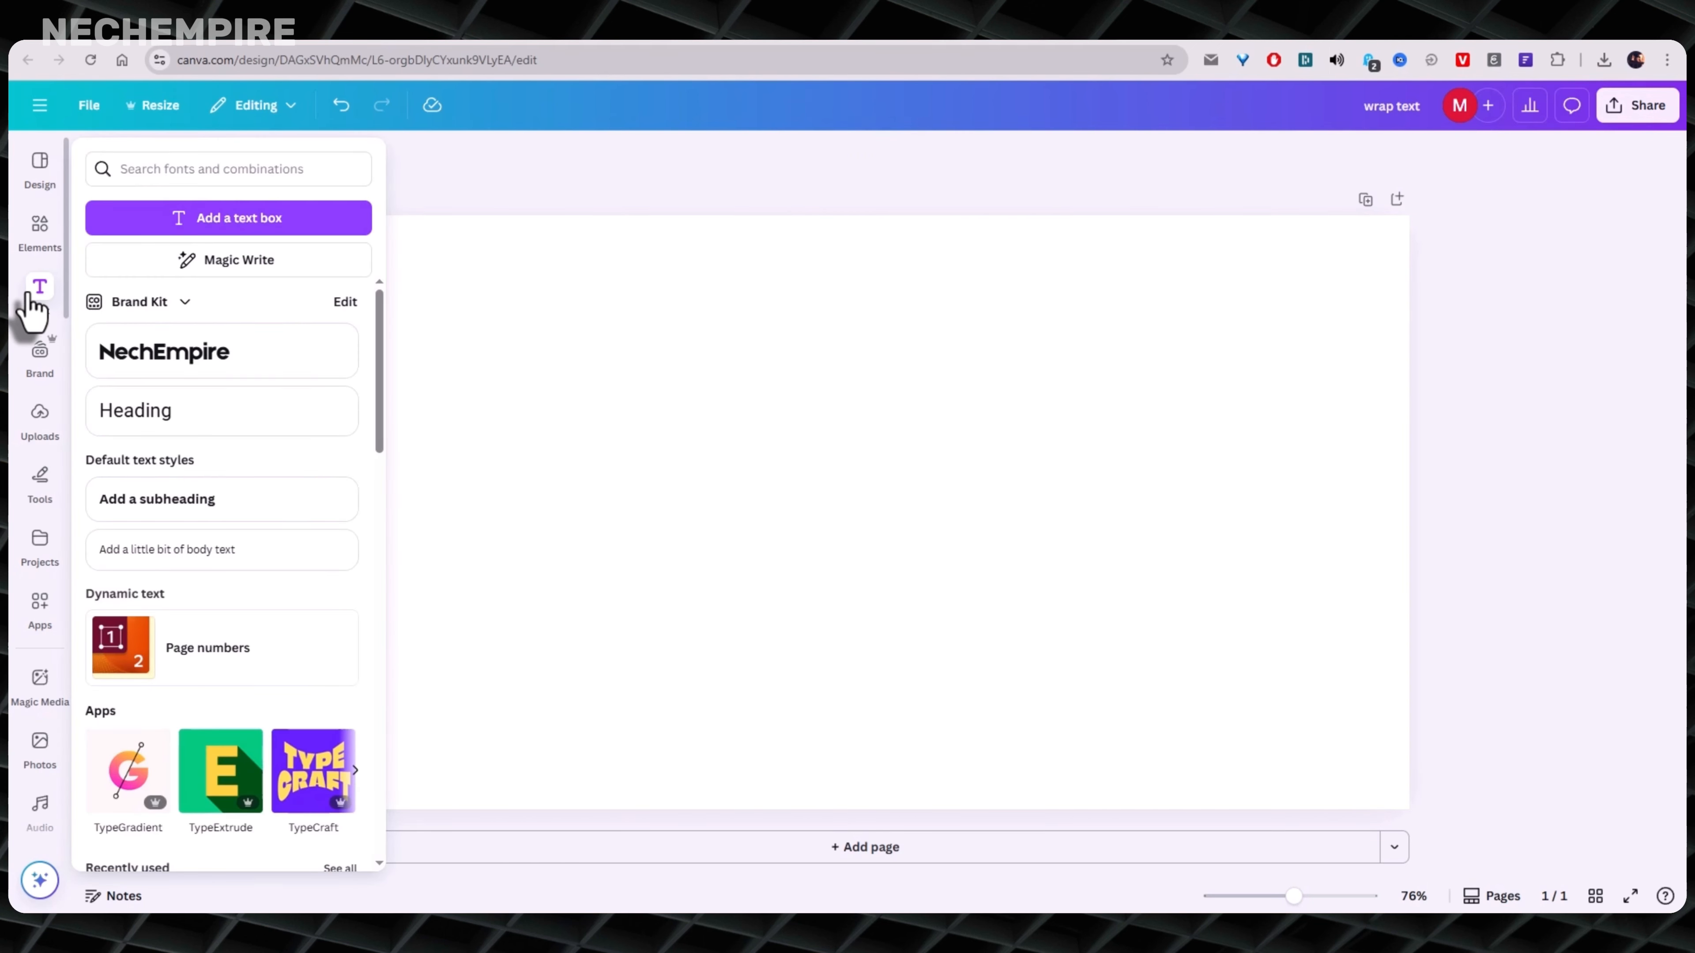
click(151, 427)
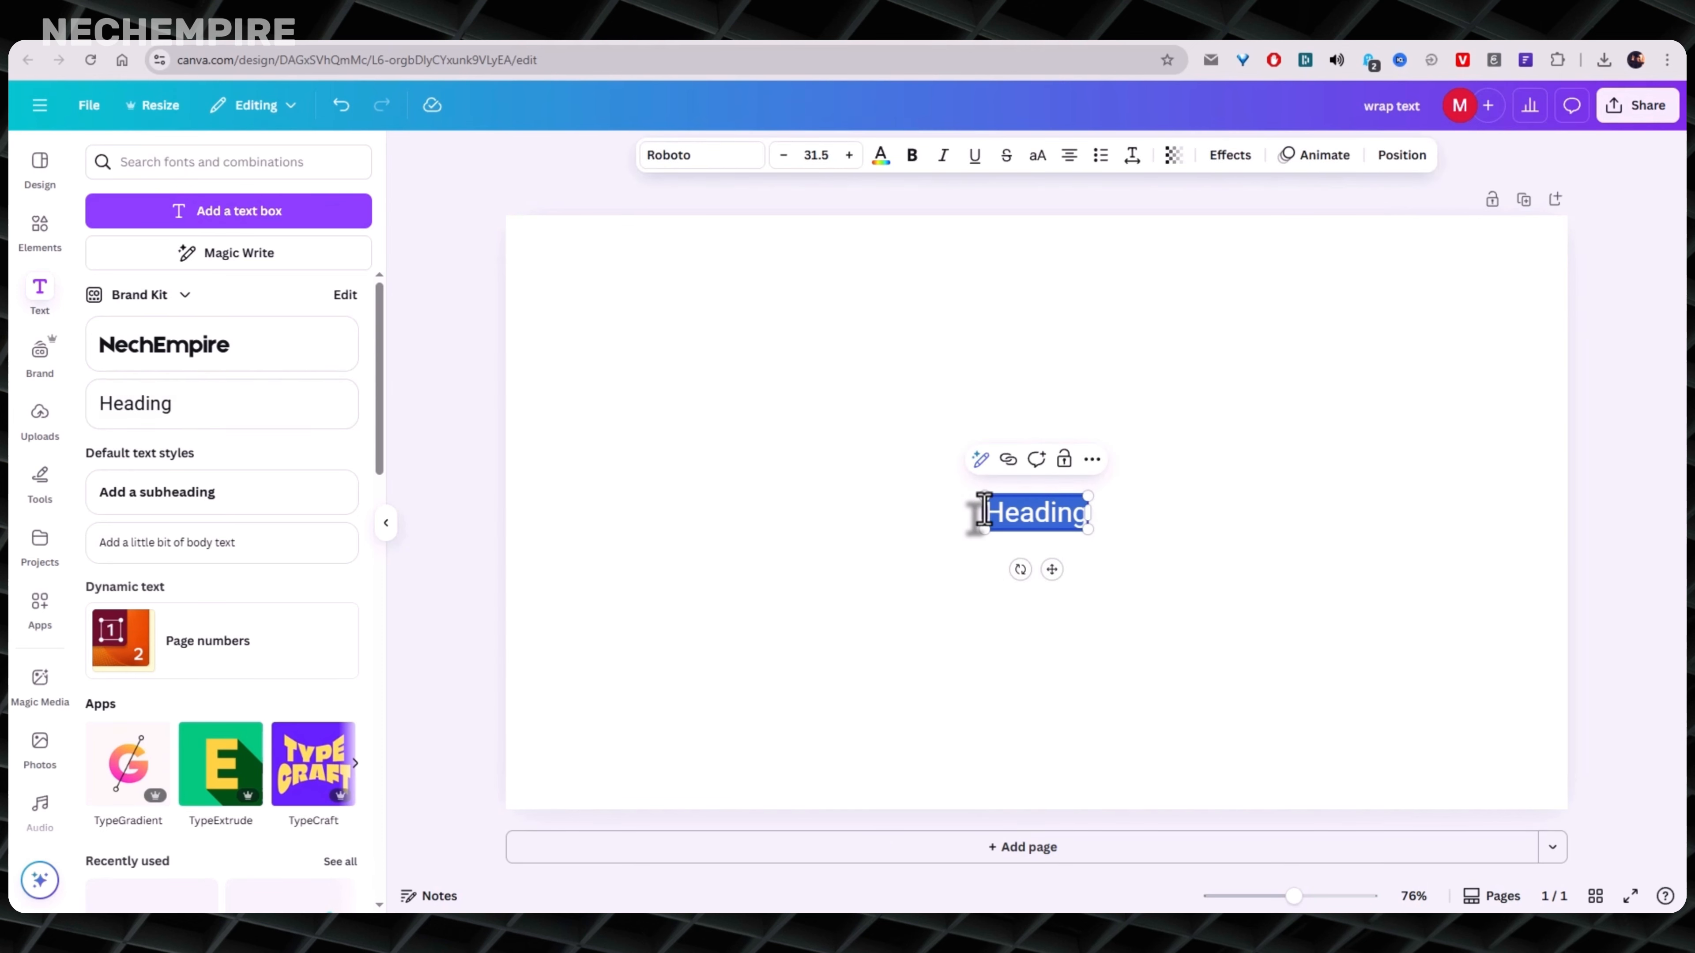
text(NE)
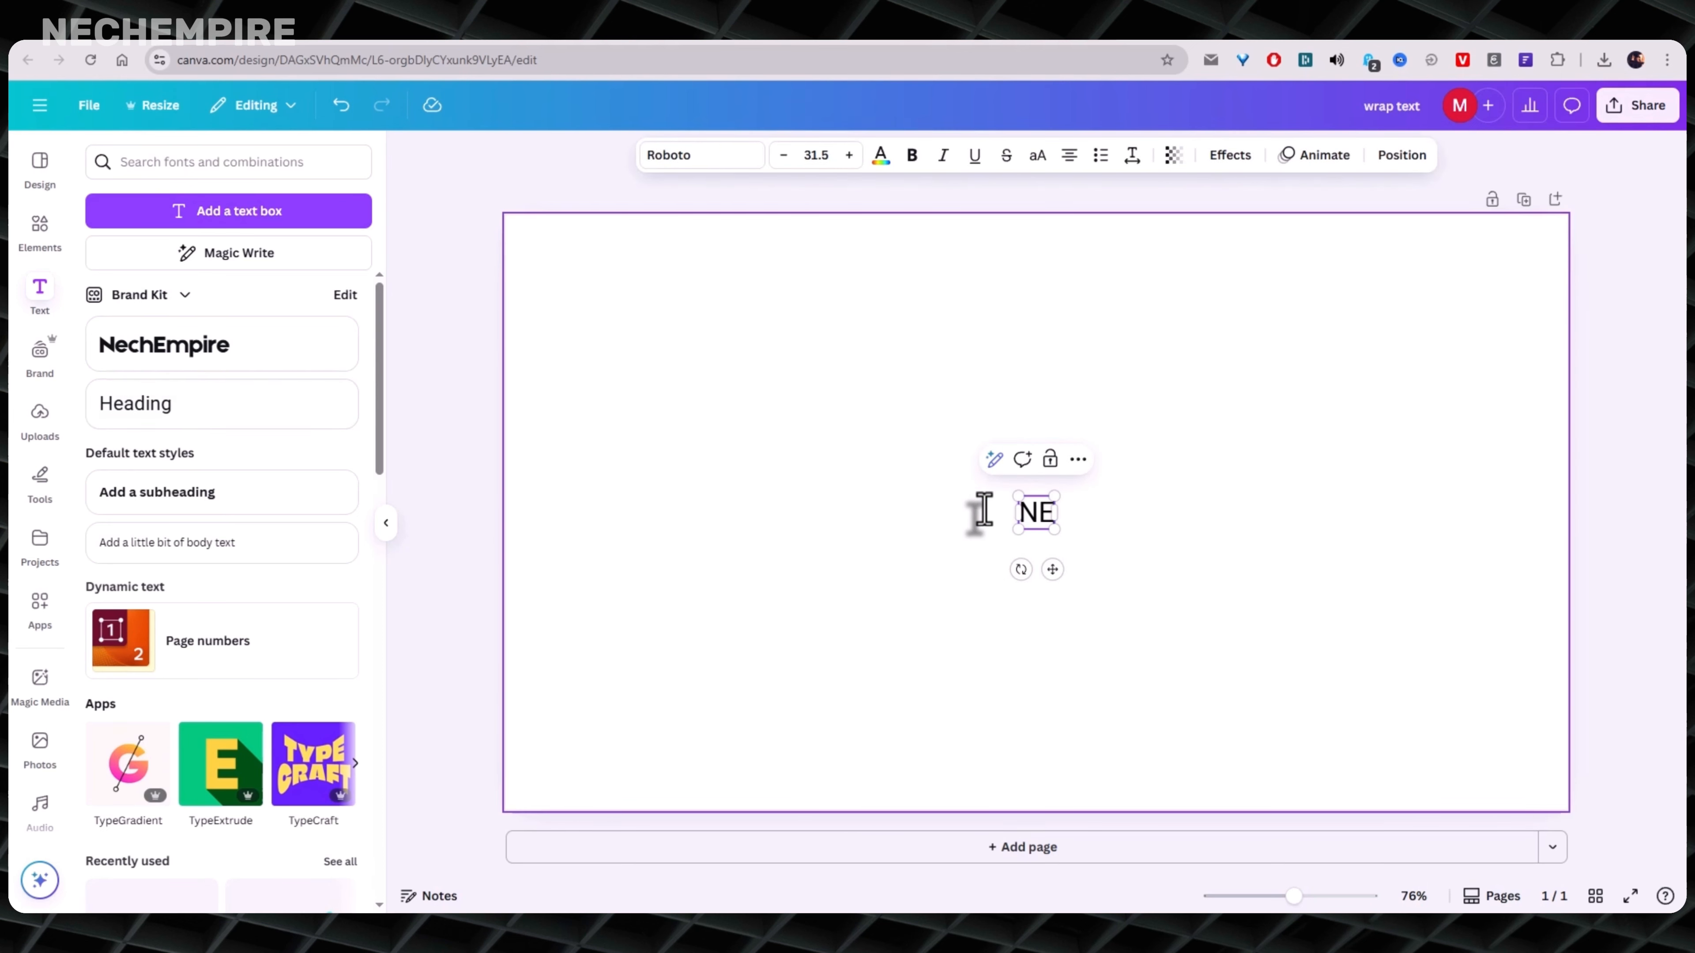
text(CHEMPIRE)
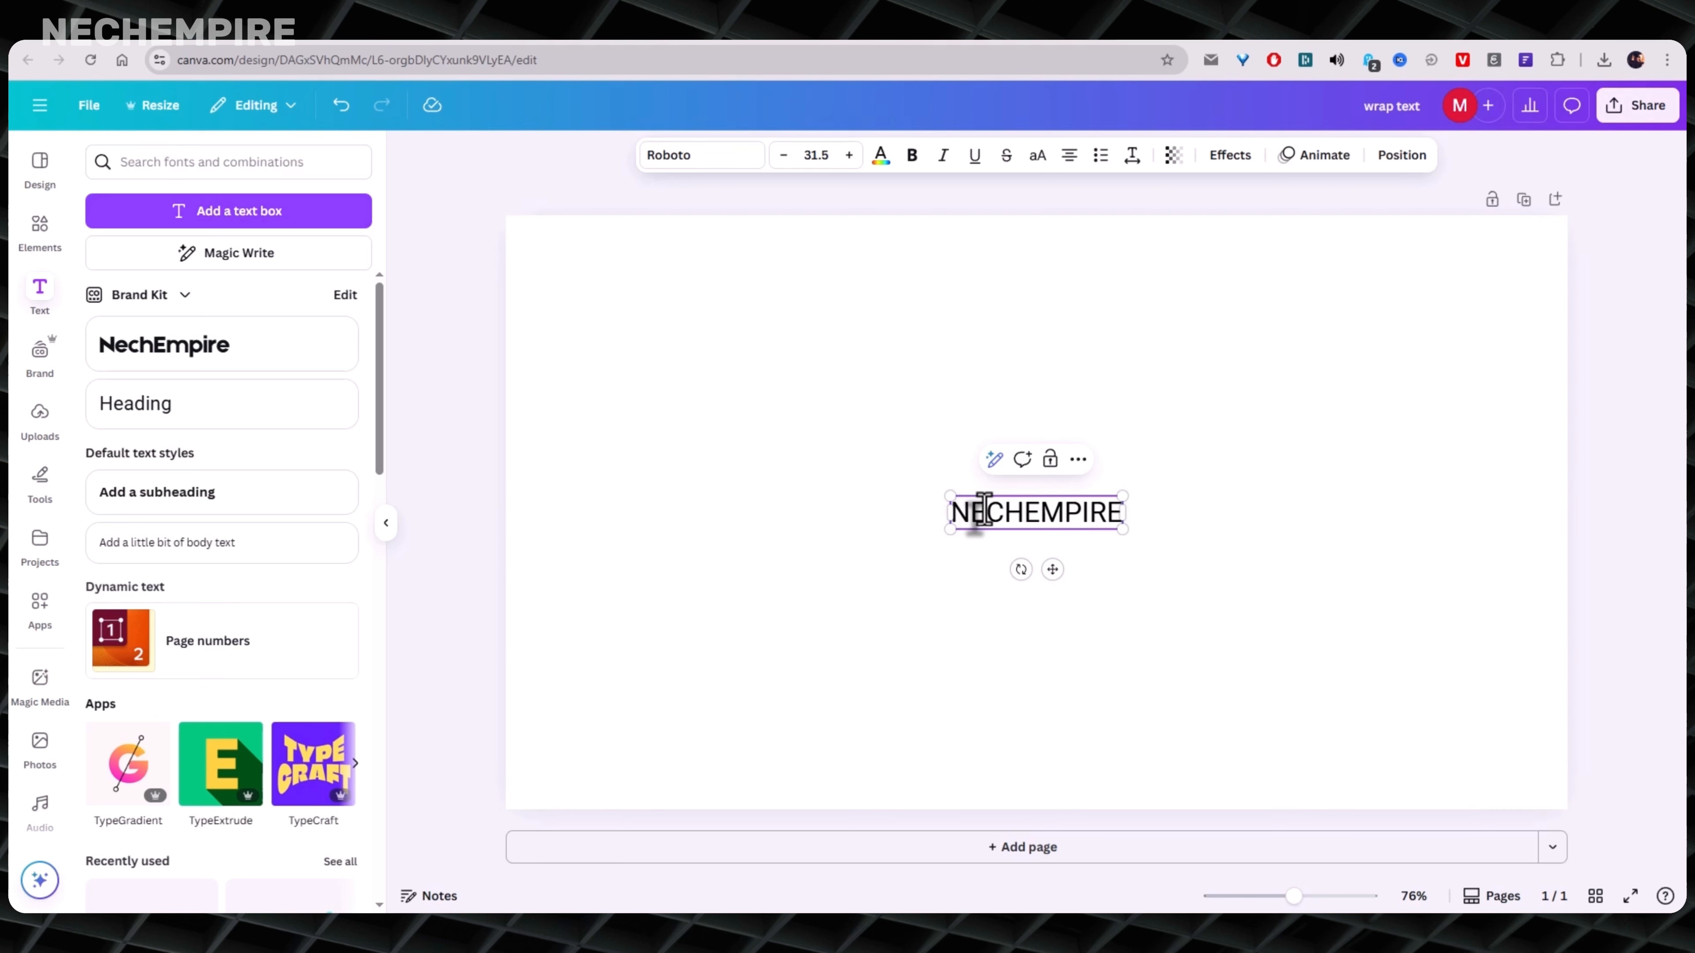
drag(1126, 481, 1242, 409)
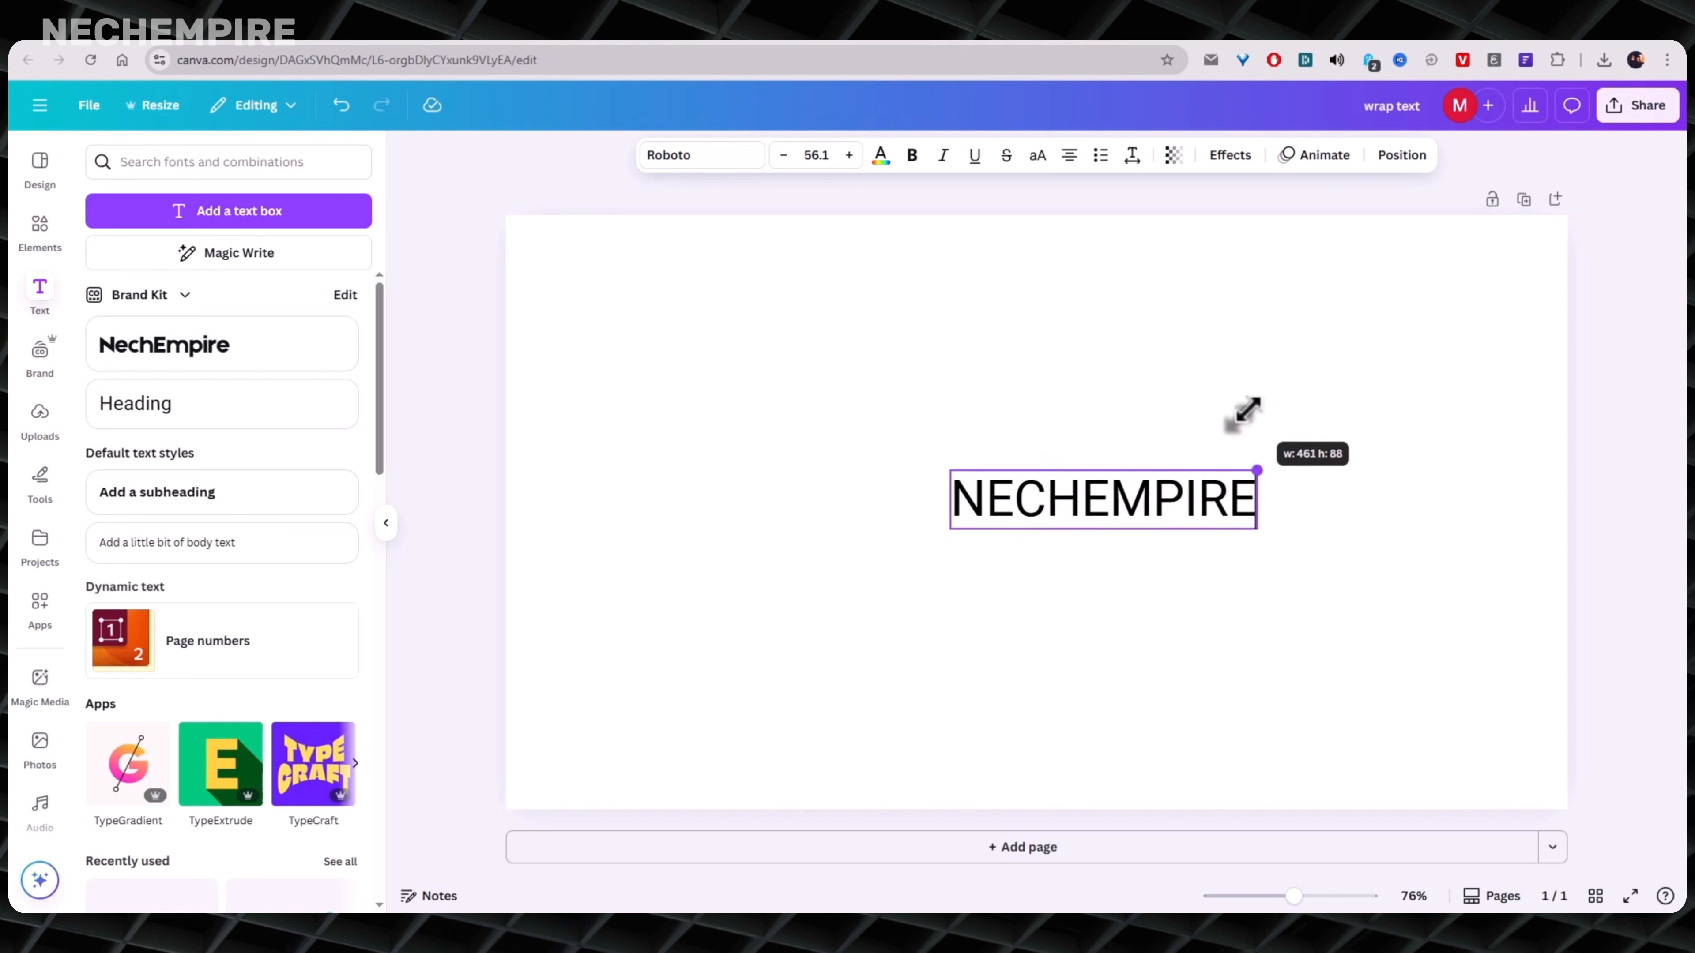
click(567, 374)
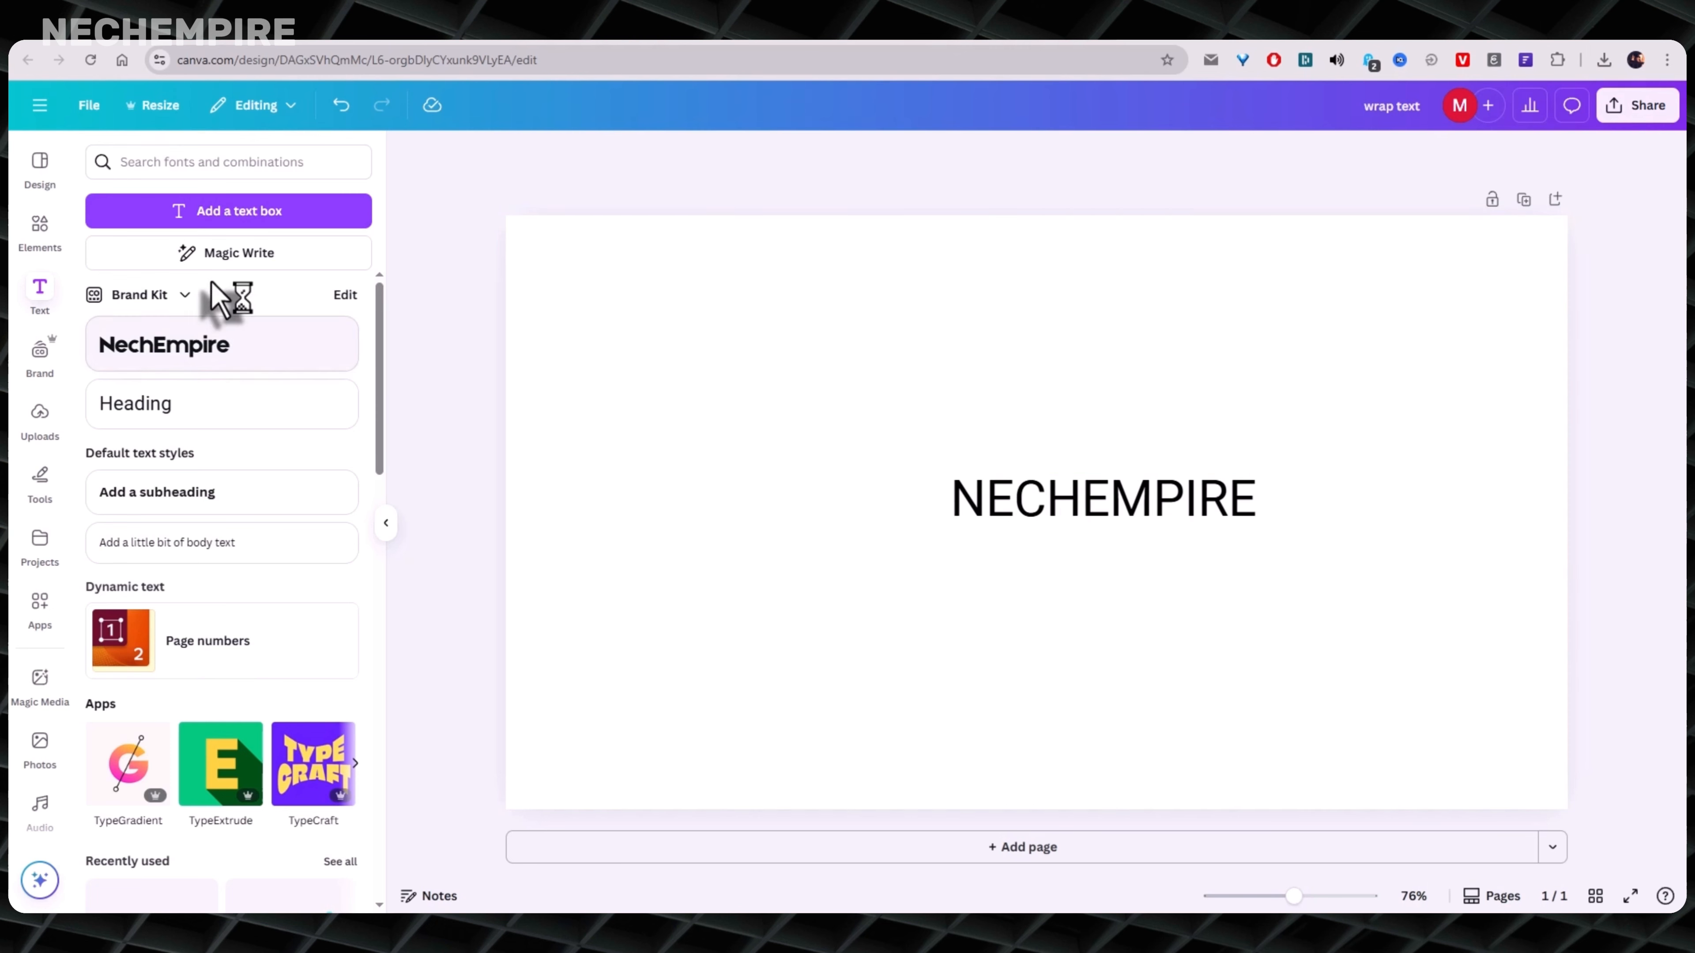
click(57, 294)
- Change the NECHEMPIRE text to the Poppins font and enlarge it to about size 71.5, centred horizontally on the page
click(936, 501)
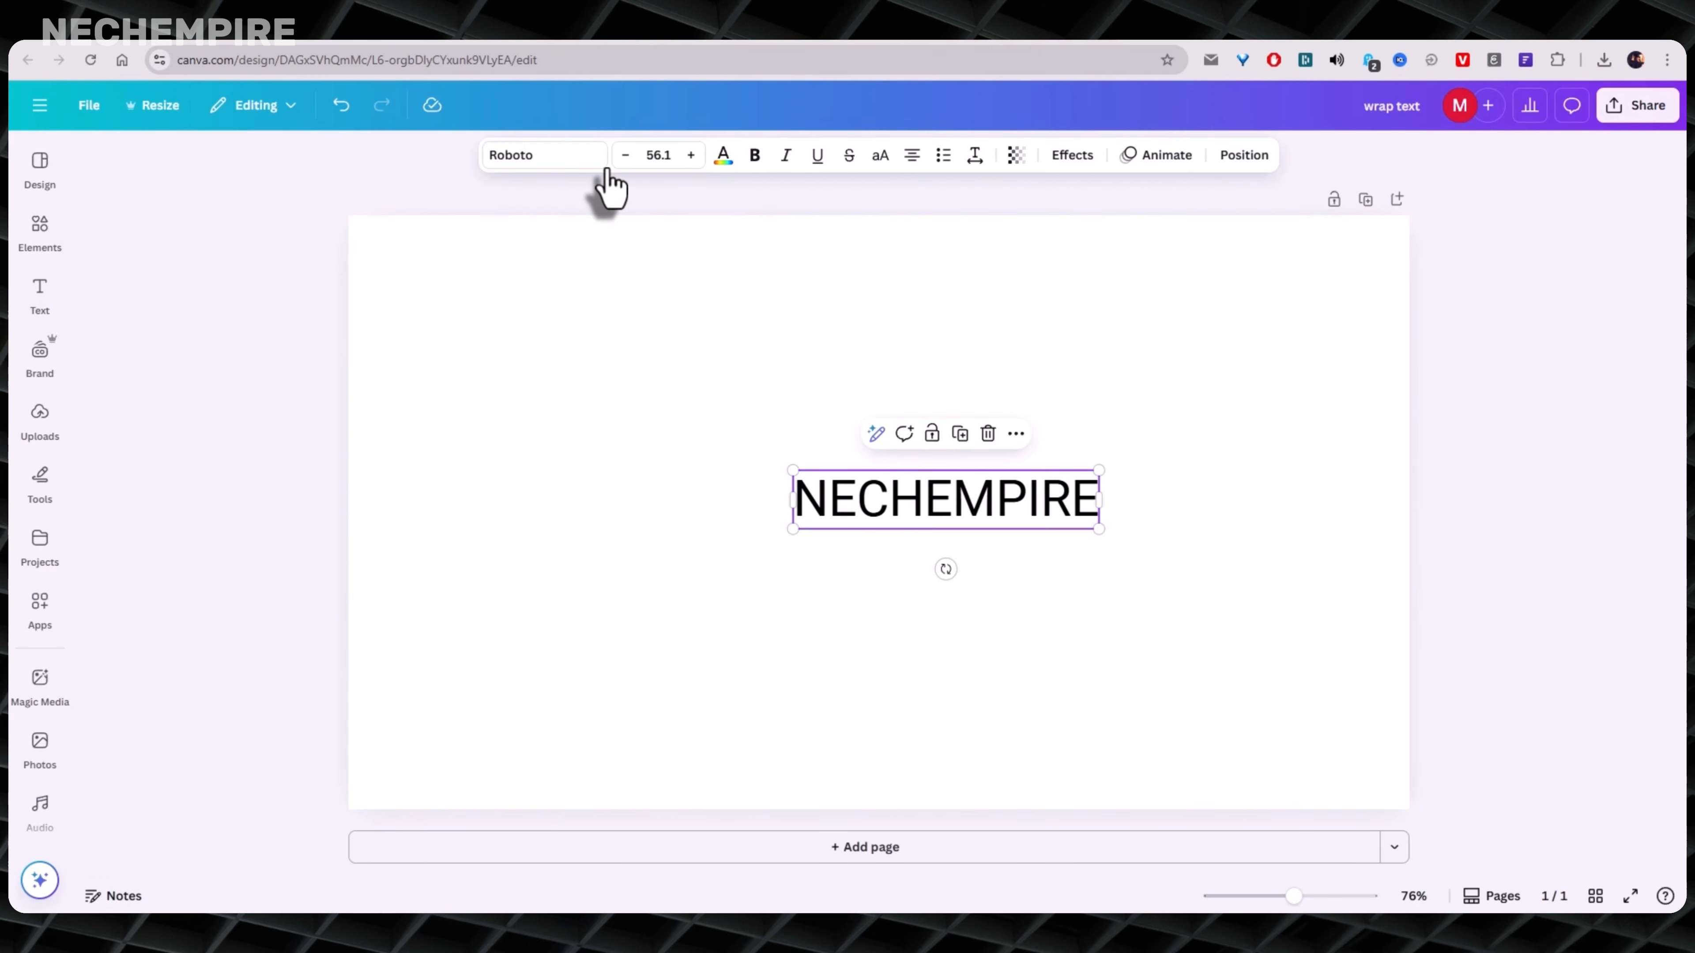
click(544, 157)
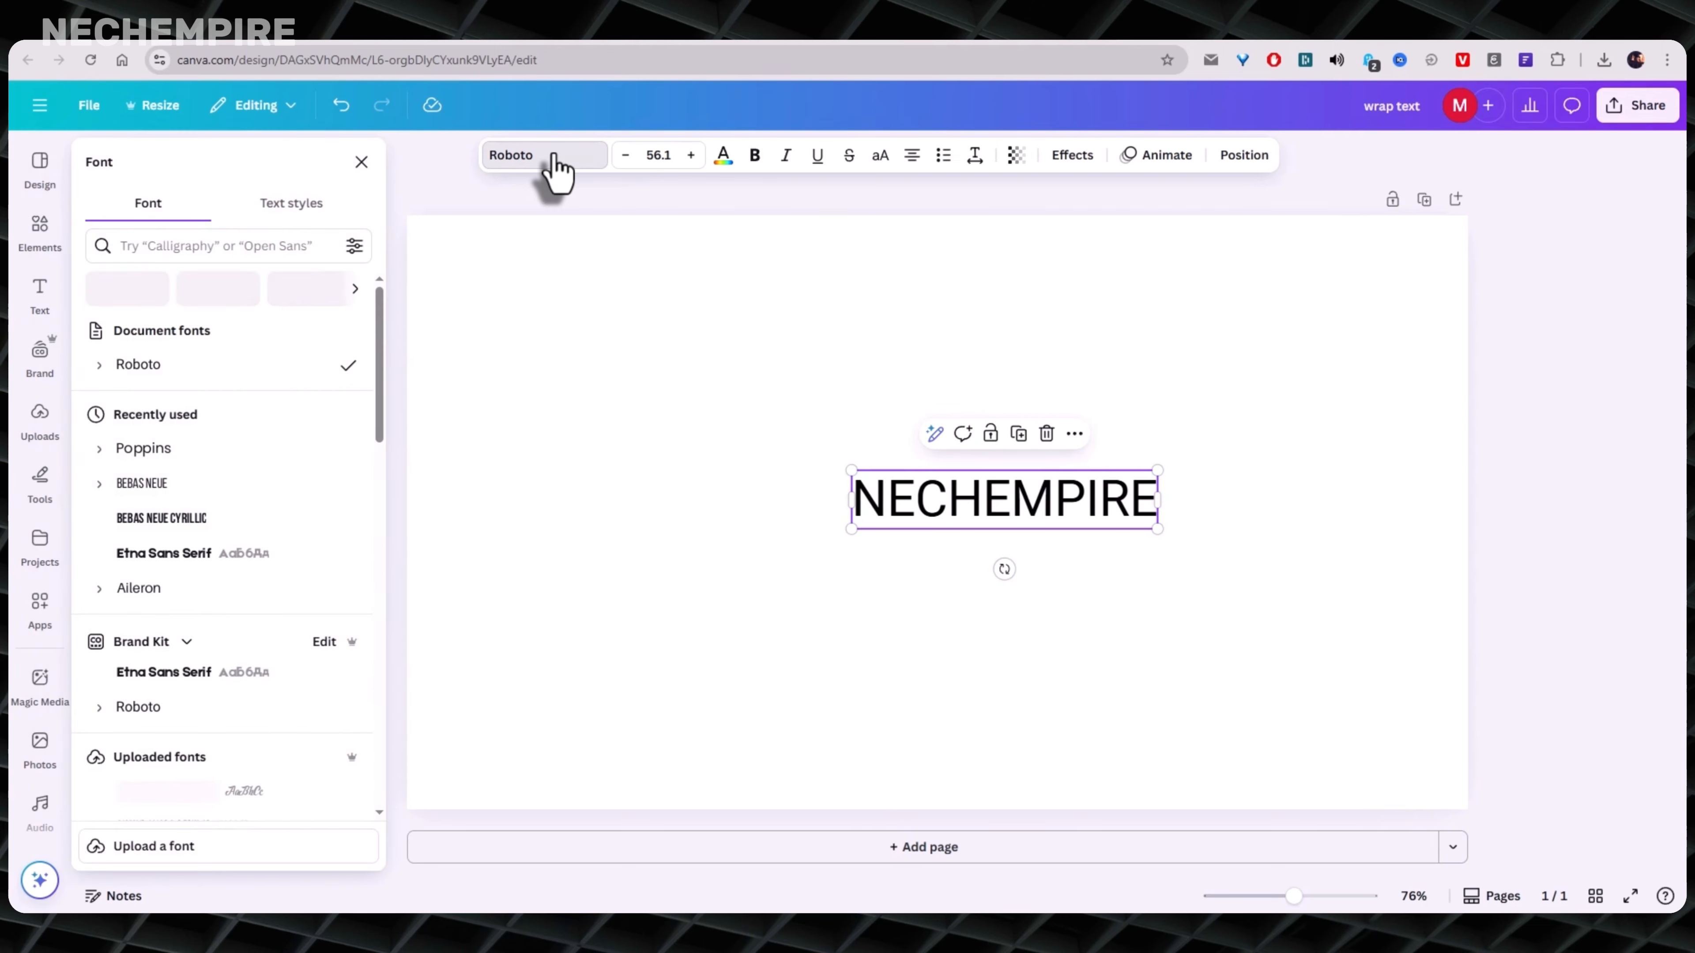
click(201, 450)
drag(856, 530, 758, 514)
click(449, 196)
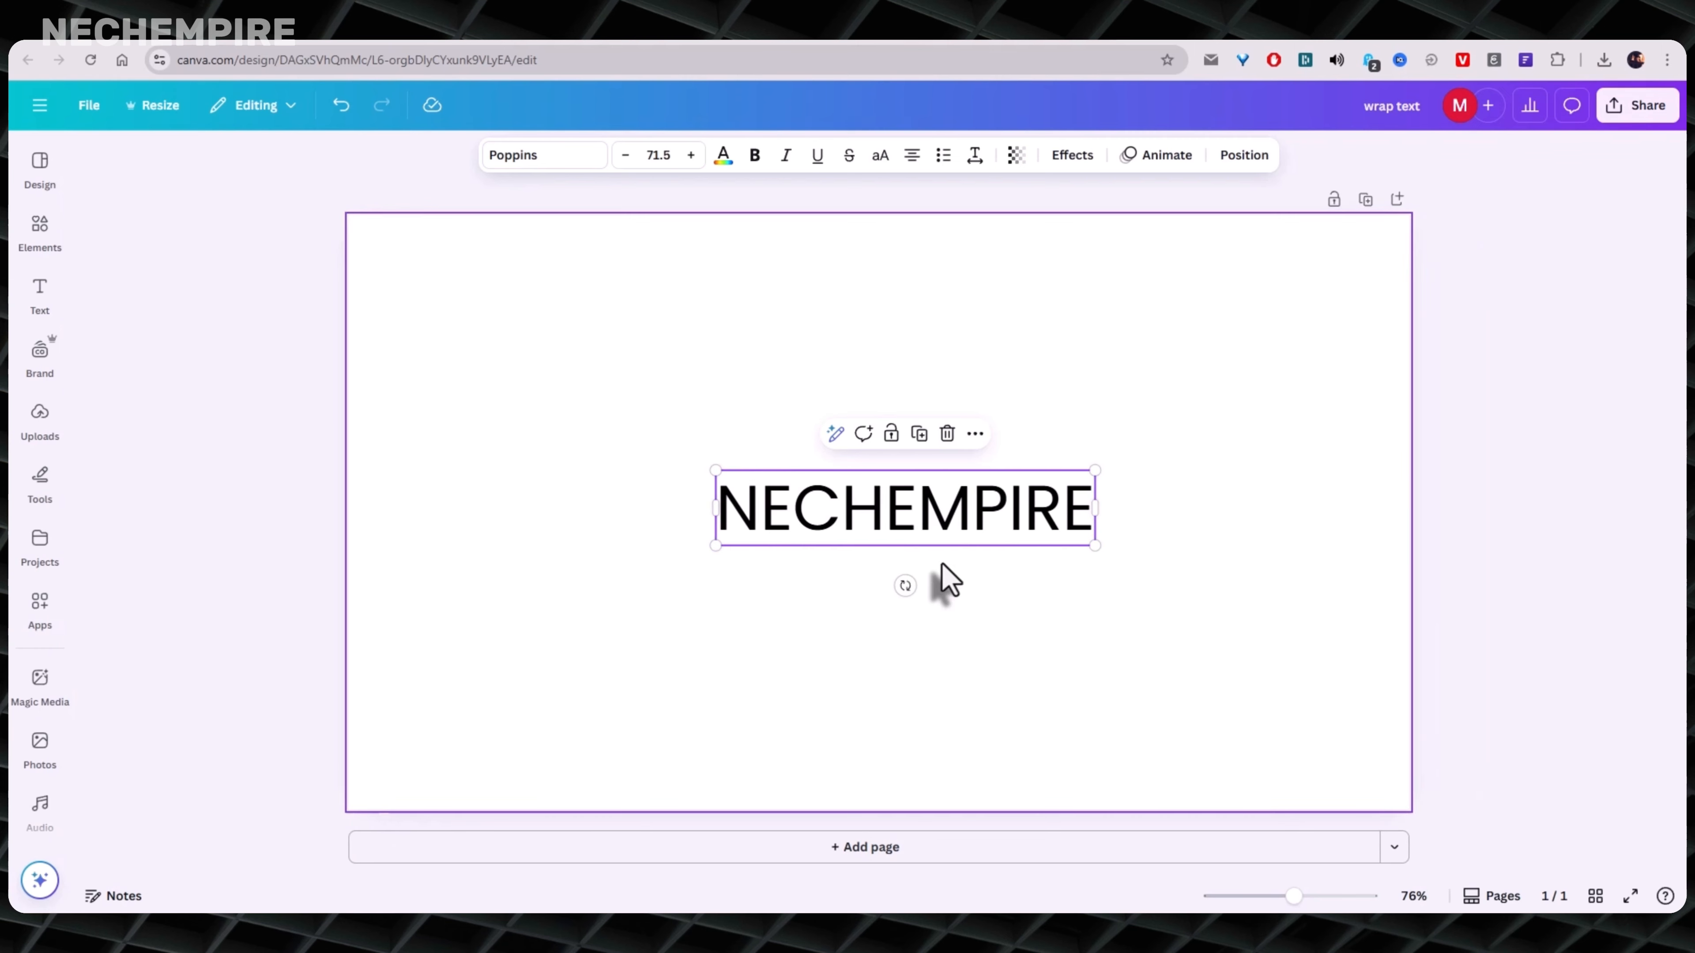
drag(875, 516, 851, 491)
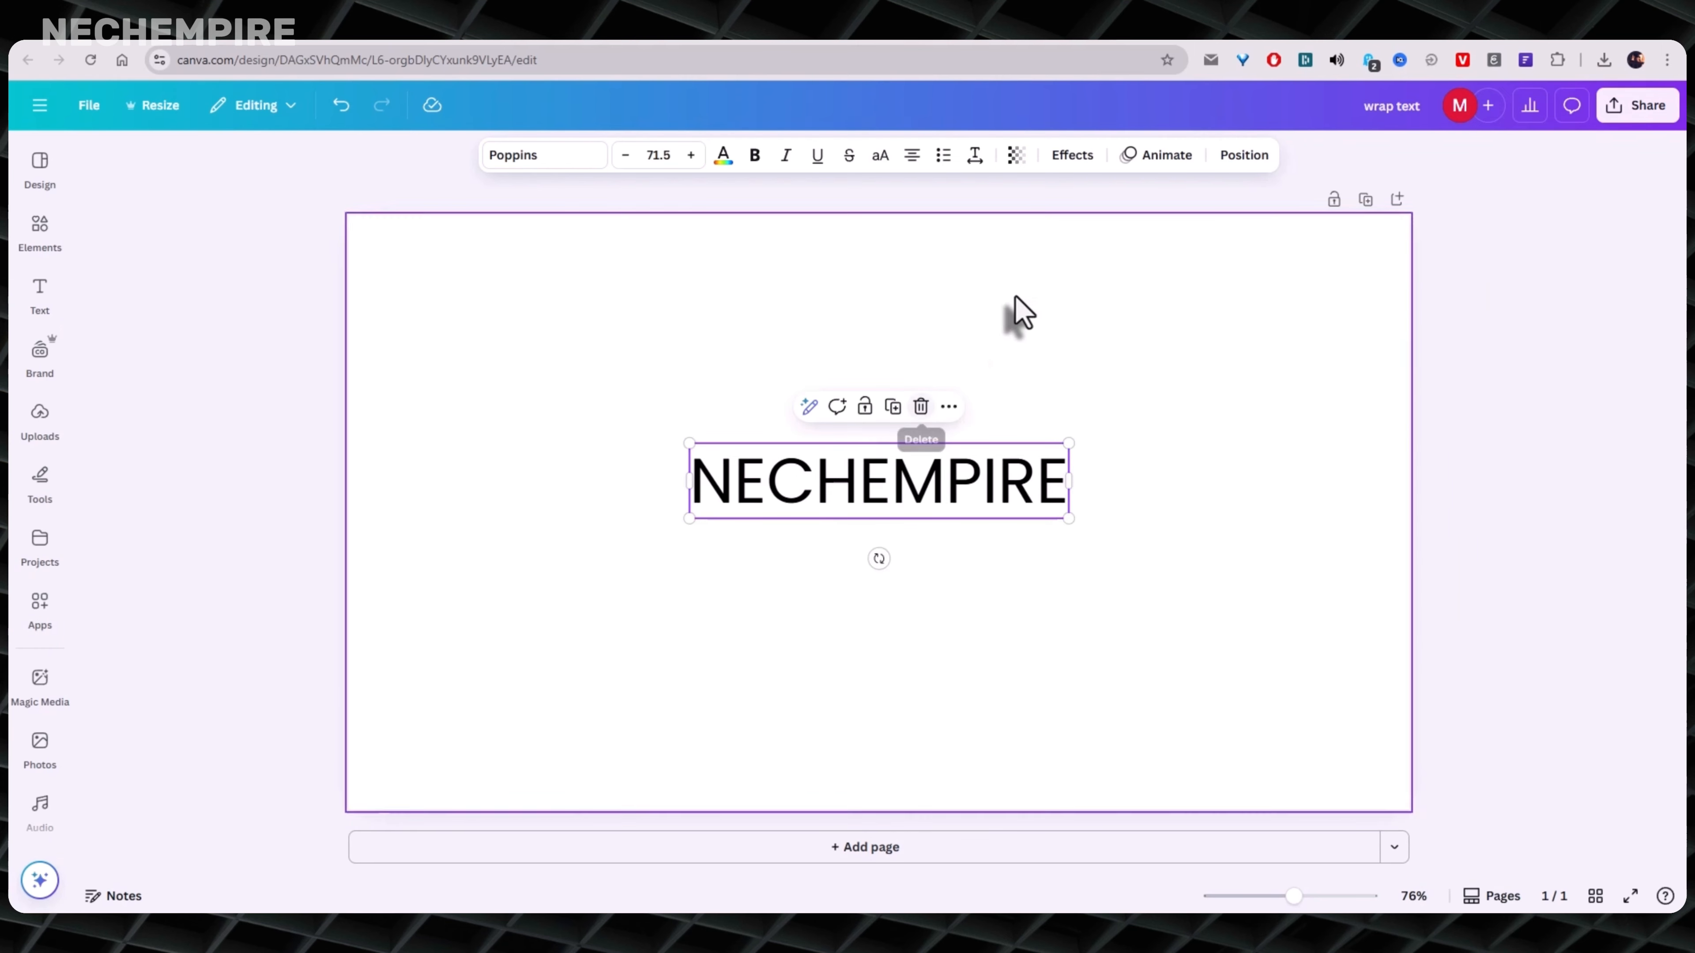
- Apply the Curve shape effect to the text with a curve value of 60 and move it toward the page's upper part
click(1072, 155)
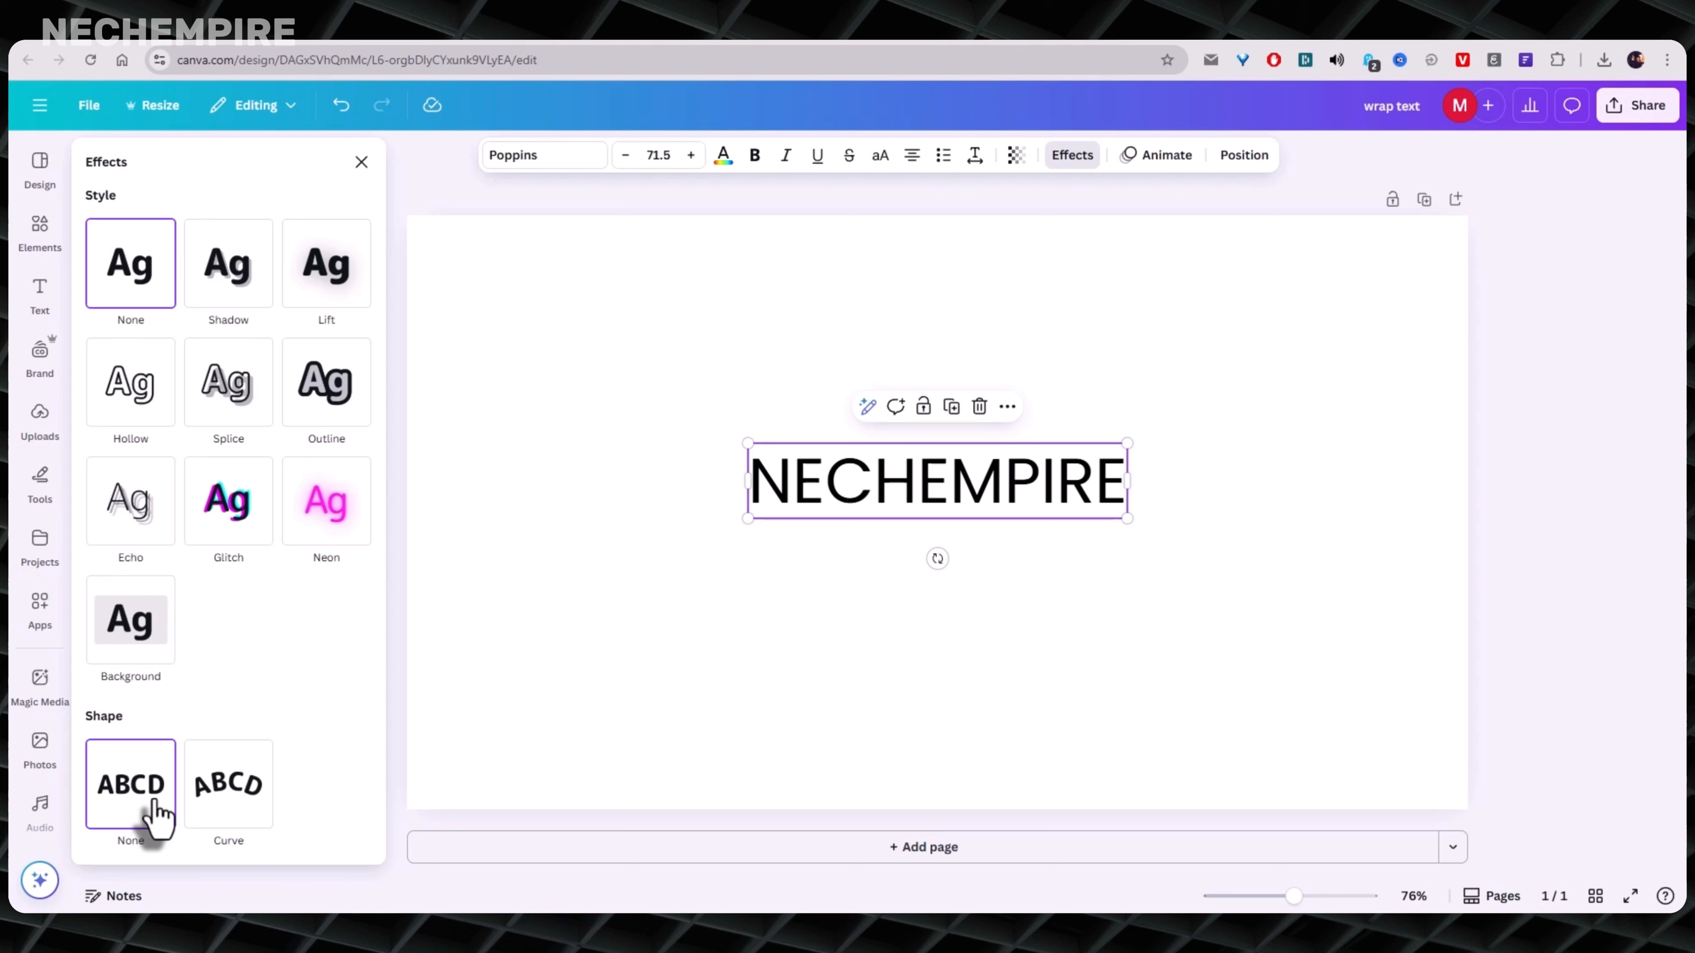
click(229, 794)
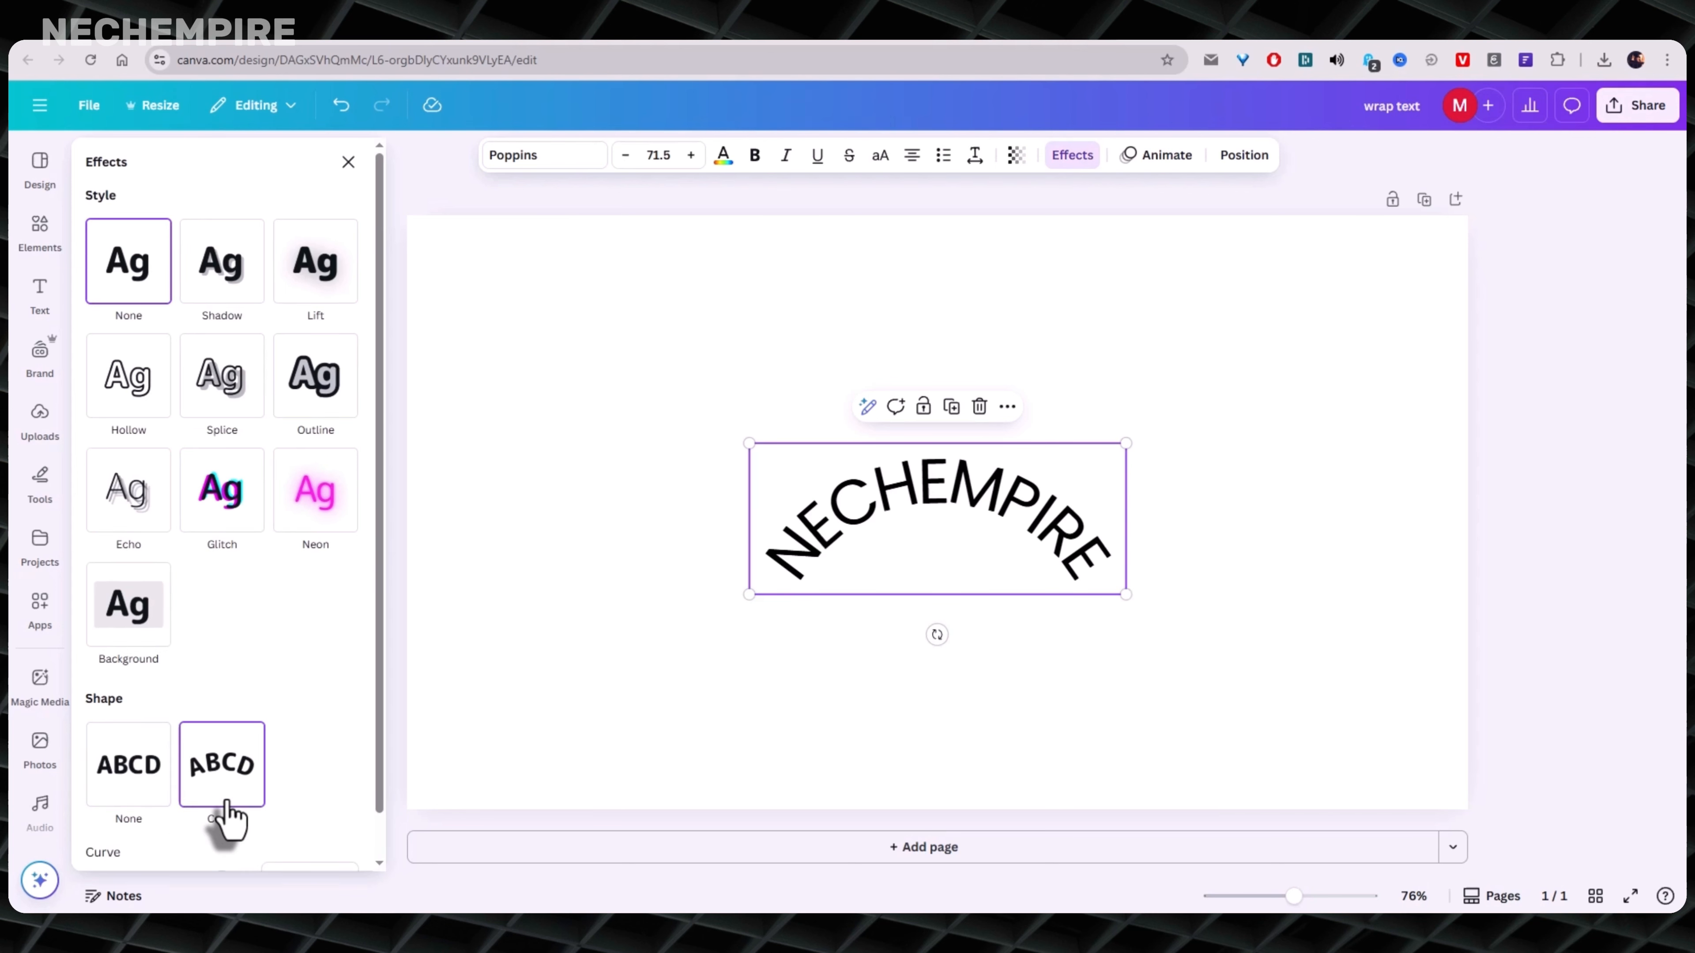
scroll(254, 788, down, 2)
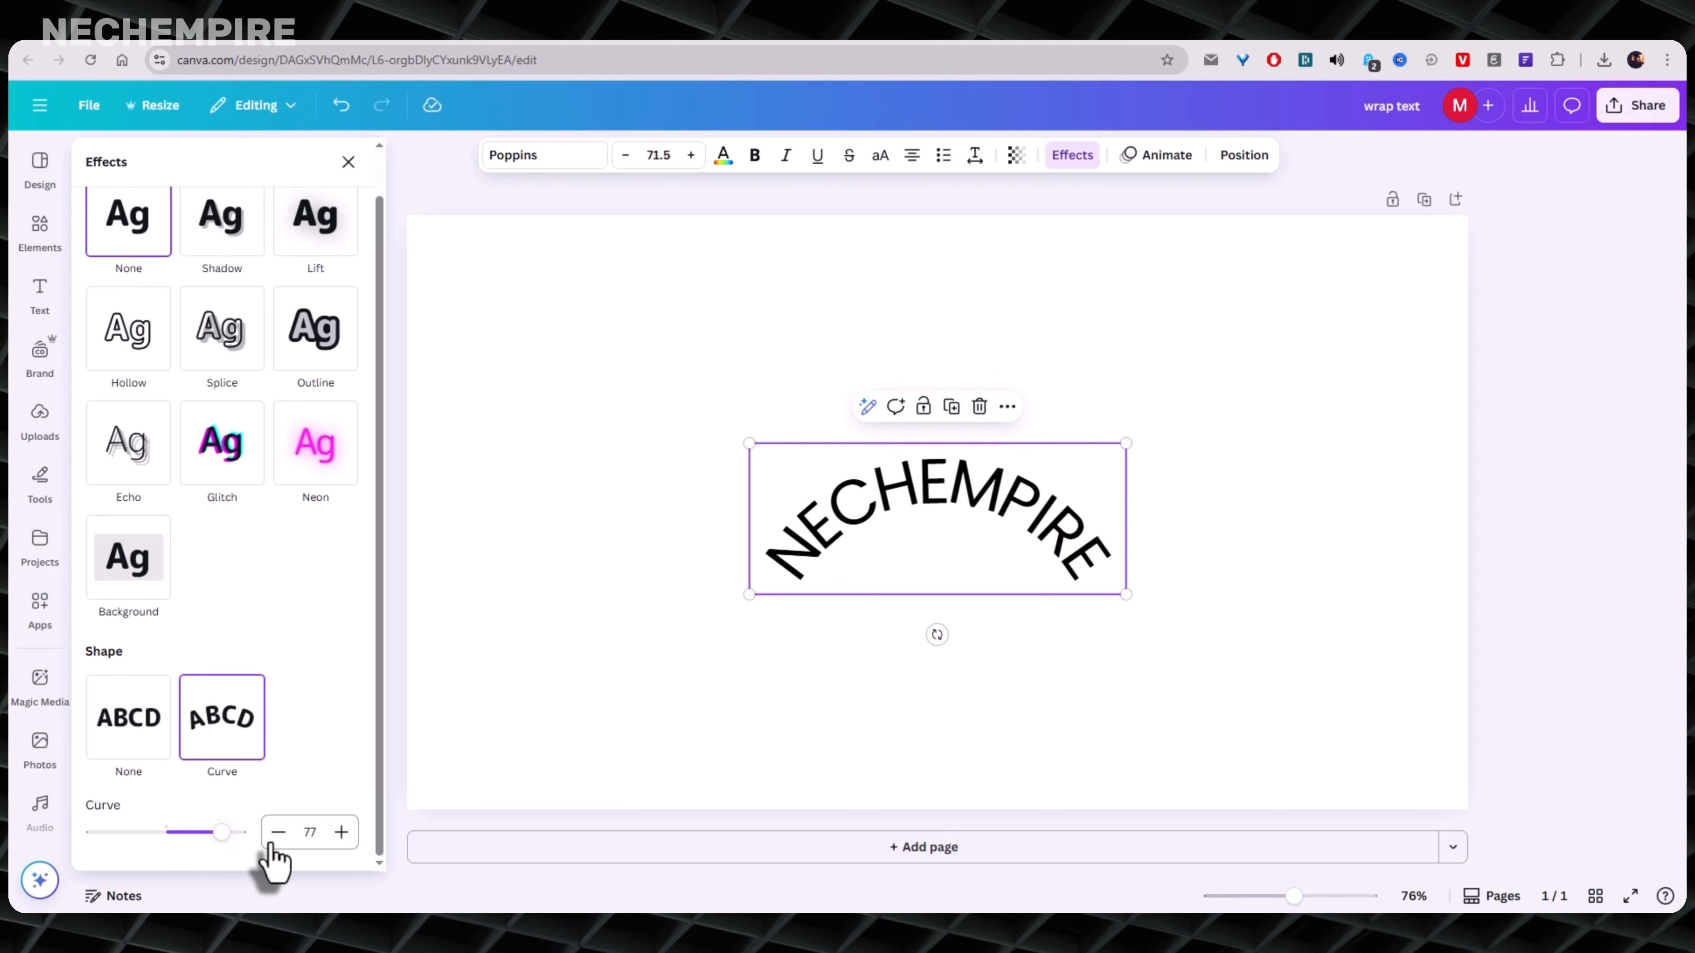
mouse_move(221, 832)
mouse_down()
mouse_move(93, 835)
mouse_move(239, 832)
mouse_move(202, 832)
mouse_up()
drag(928, 463, 927, 343)
drag(203, 831, 209, 832)
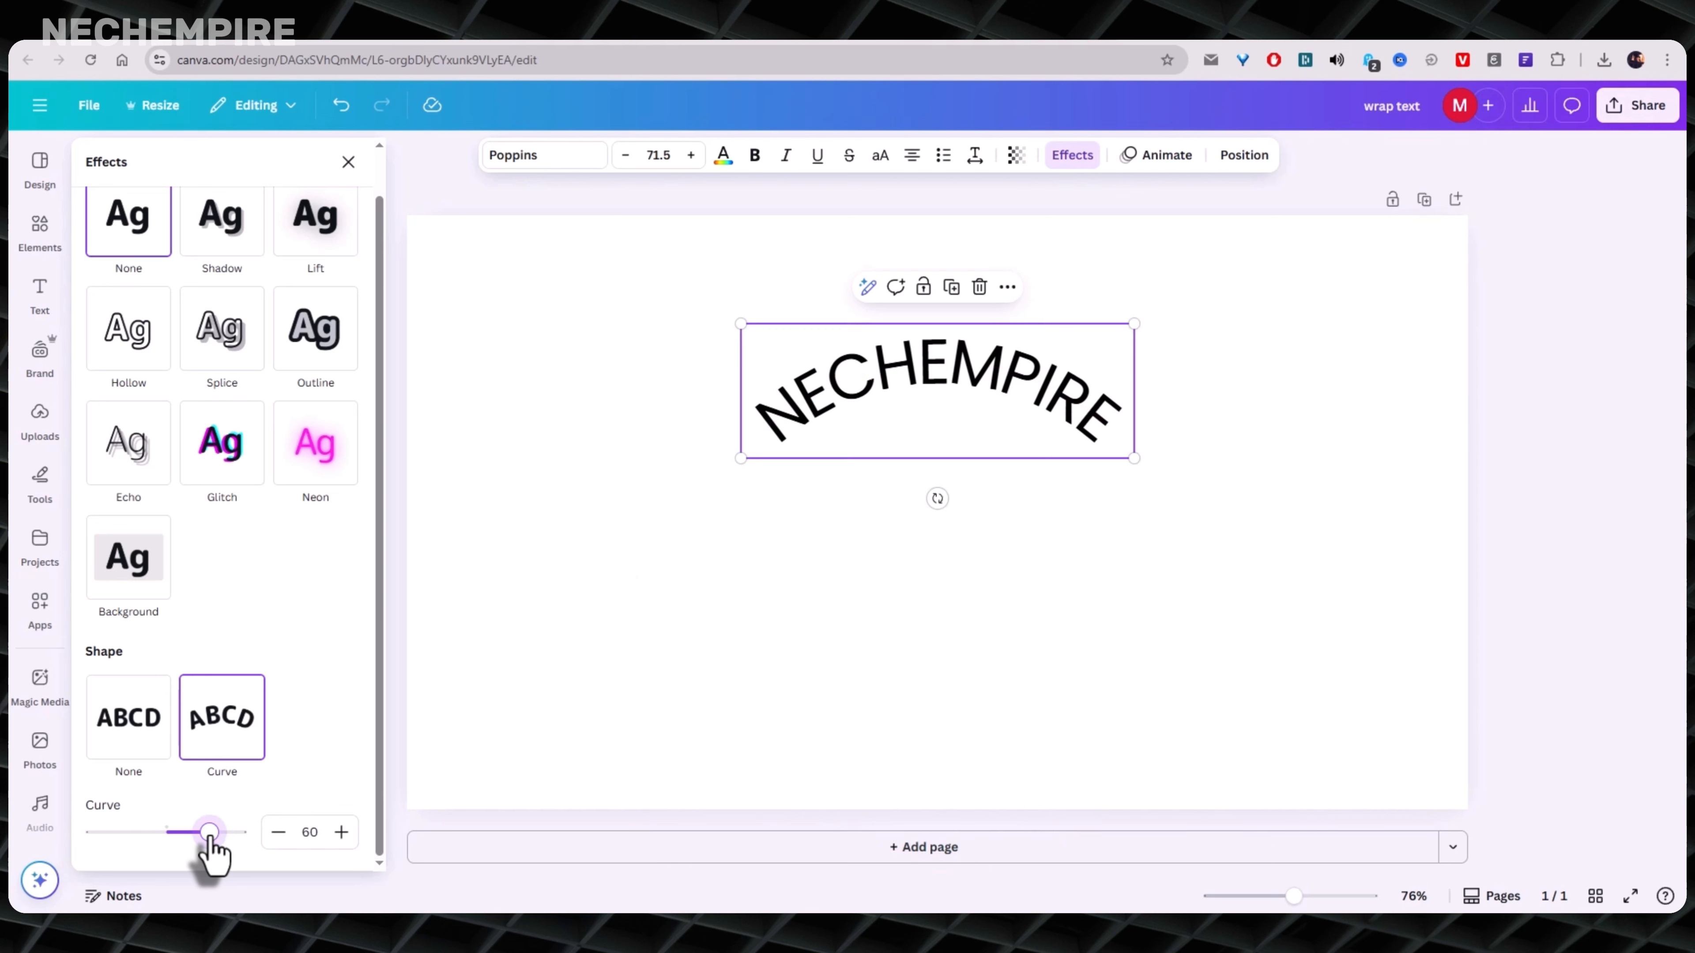
- Duplicate the curved text, place the copy below the original, and set the copy's curve to -60
click(950, 288)
drag(908, 378, 882, 531)
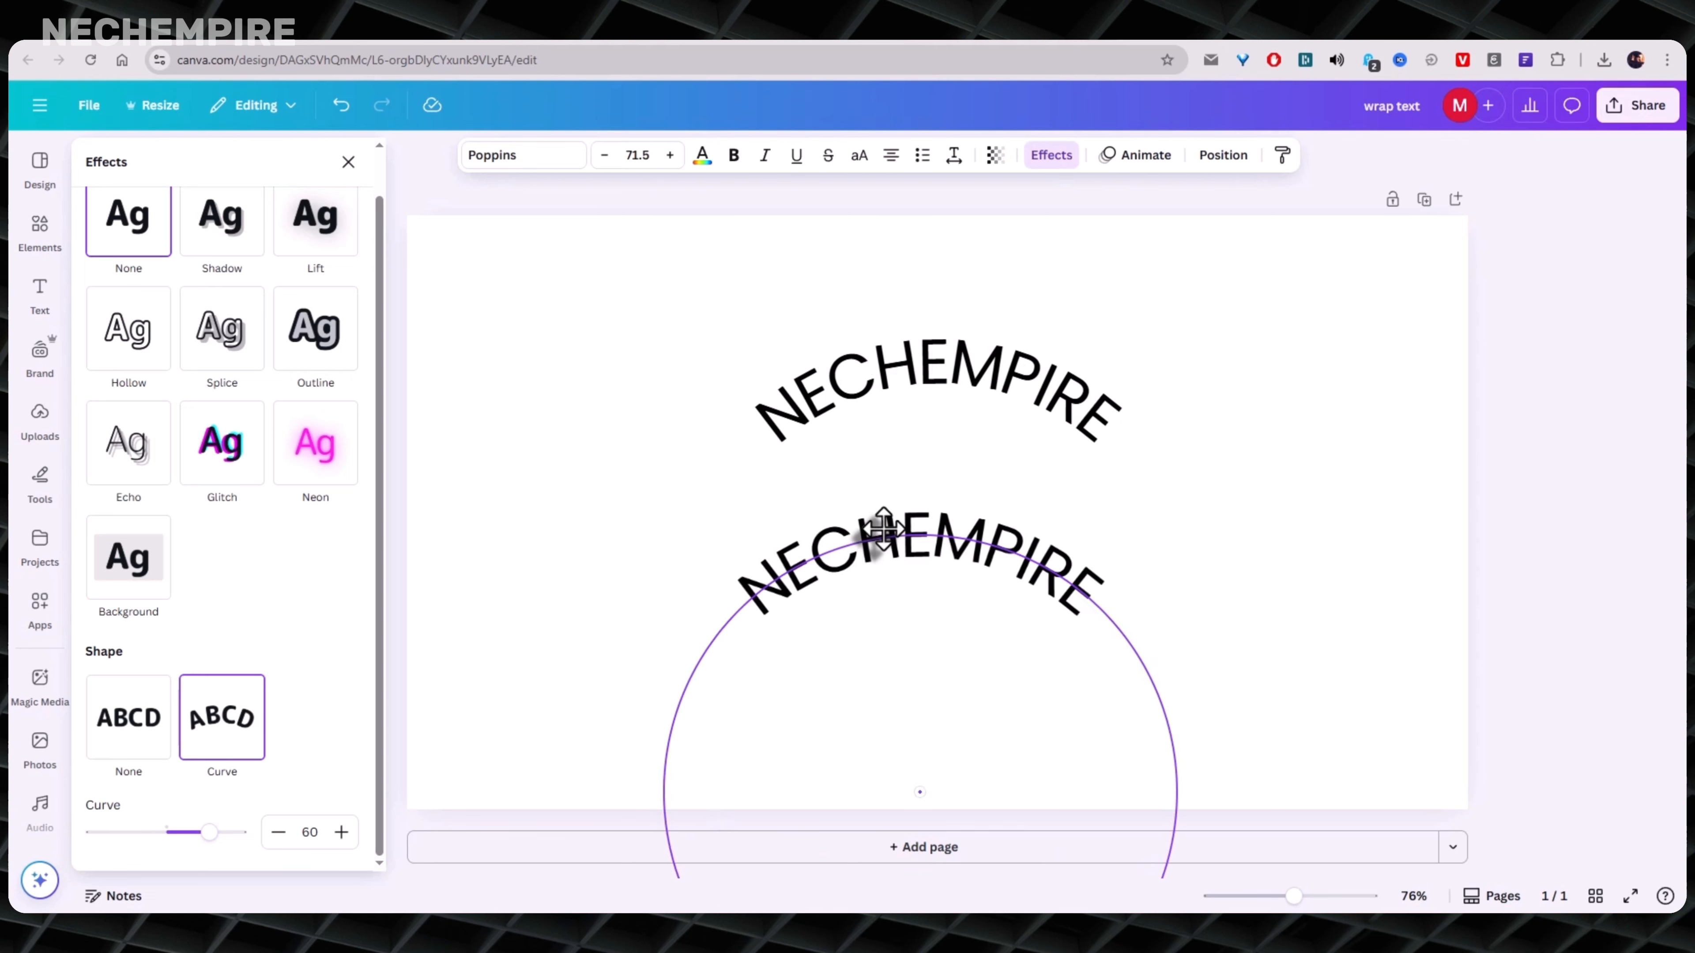
drag(211, 834, 120, 858)
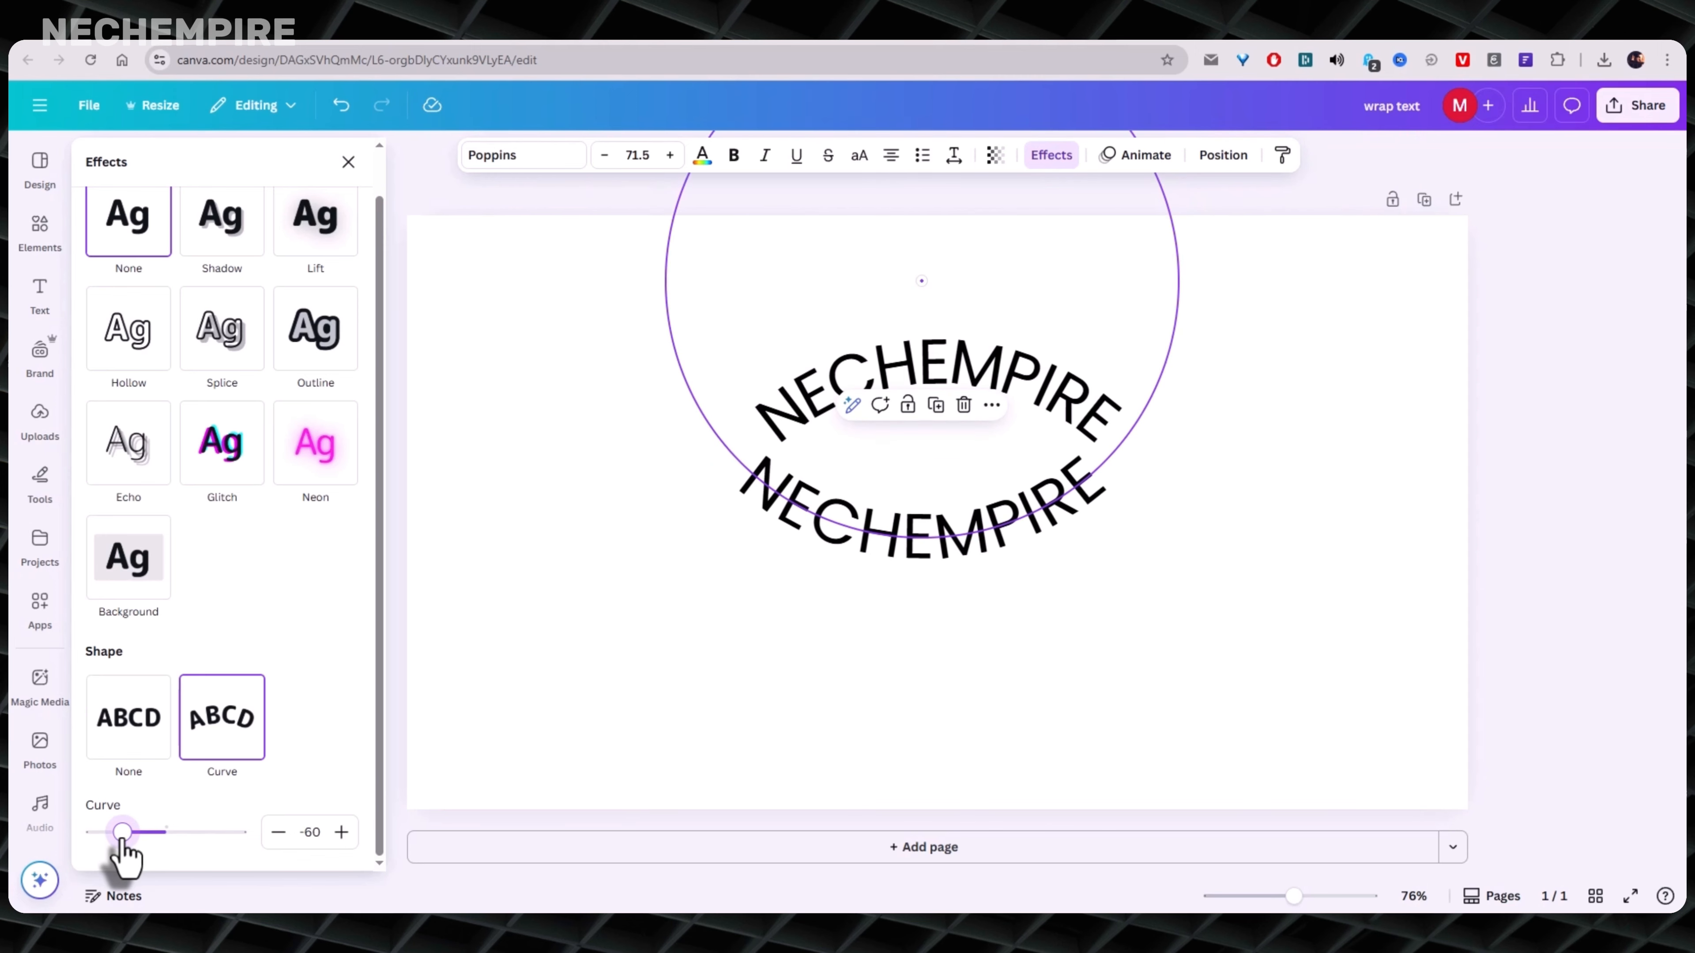
- Spread the two curved texts apart vertically and scale both down together to font size 57.3, near the page's centre
drag(912, 625, 897, 765)
drag(861, 387, 843, 270)
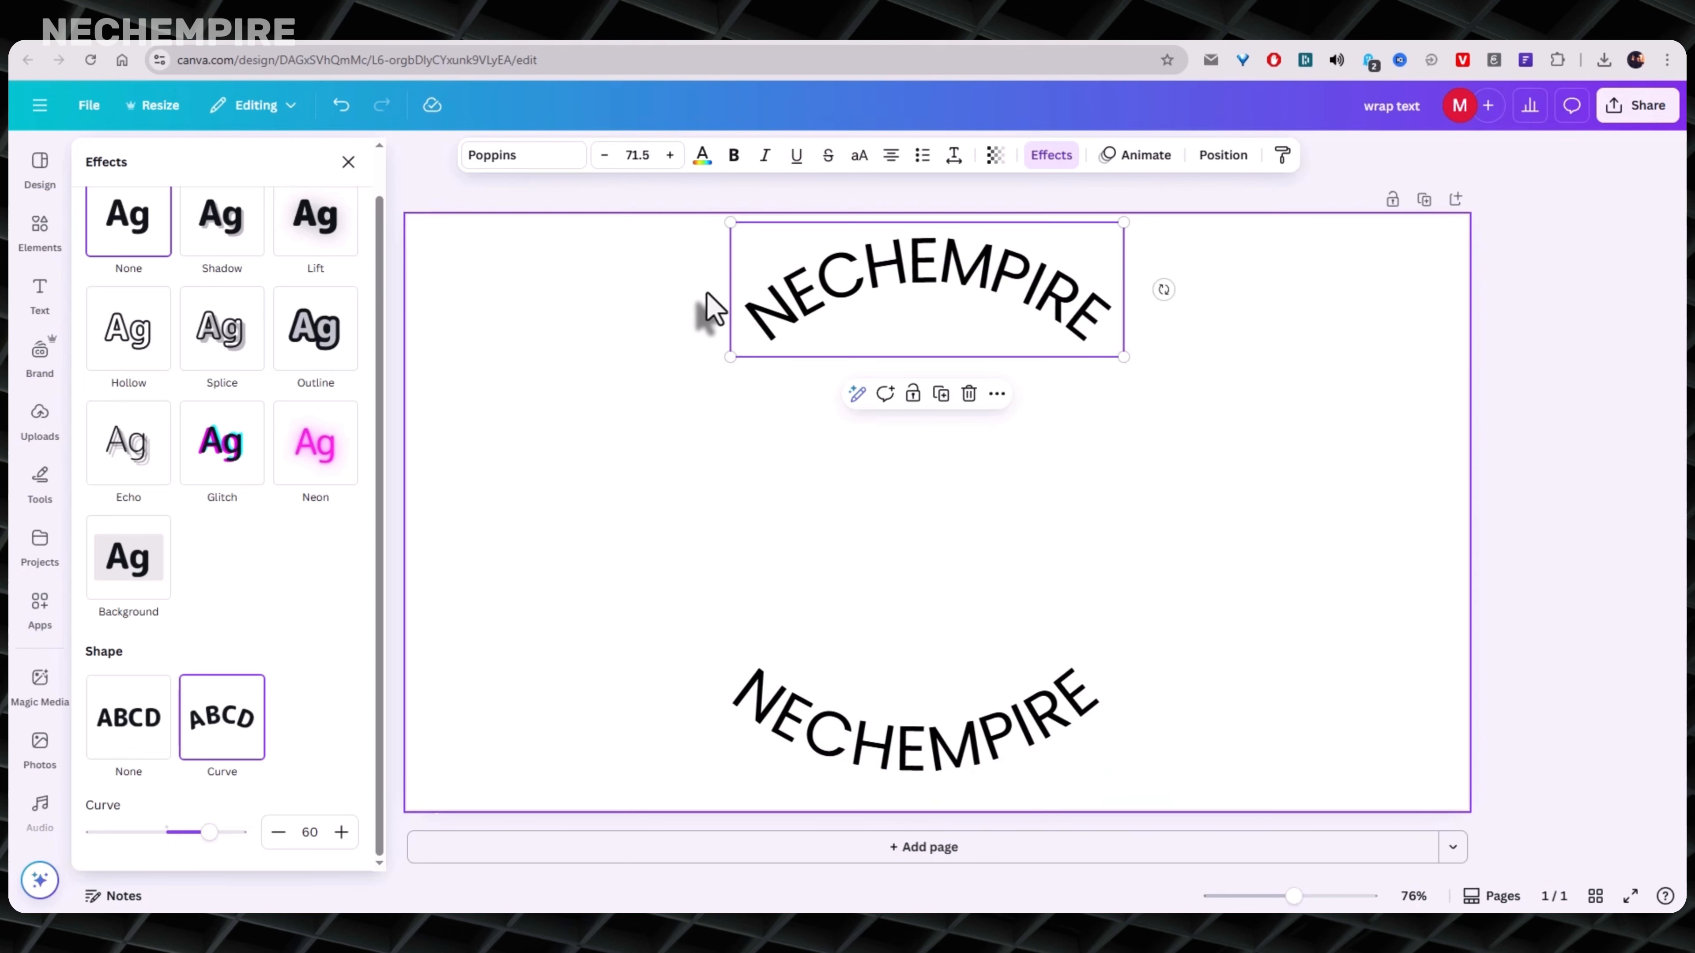
drag(617, 288, 1178, 837)
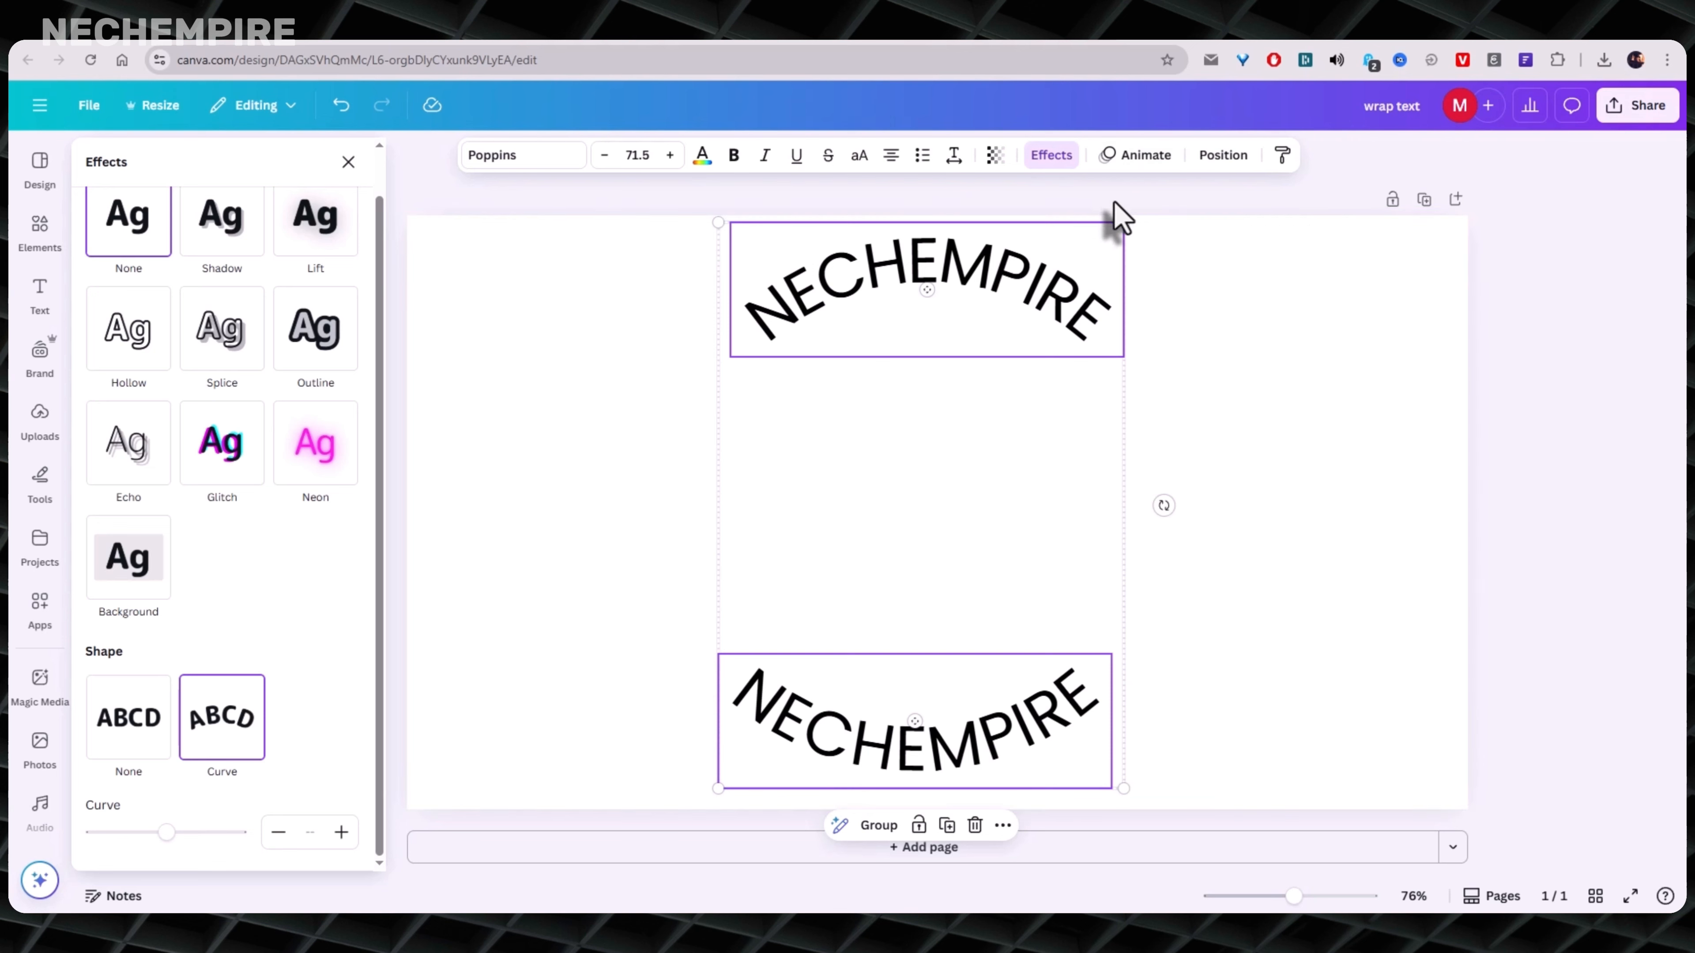
drag(1123, 222, 1043, 334)
drag(908, 401, 950, 342)
click(685, 424)
- Check the upper curved text's curve setting and nudge that text slightly upward
click(825, 363)
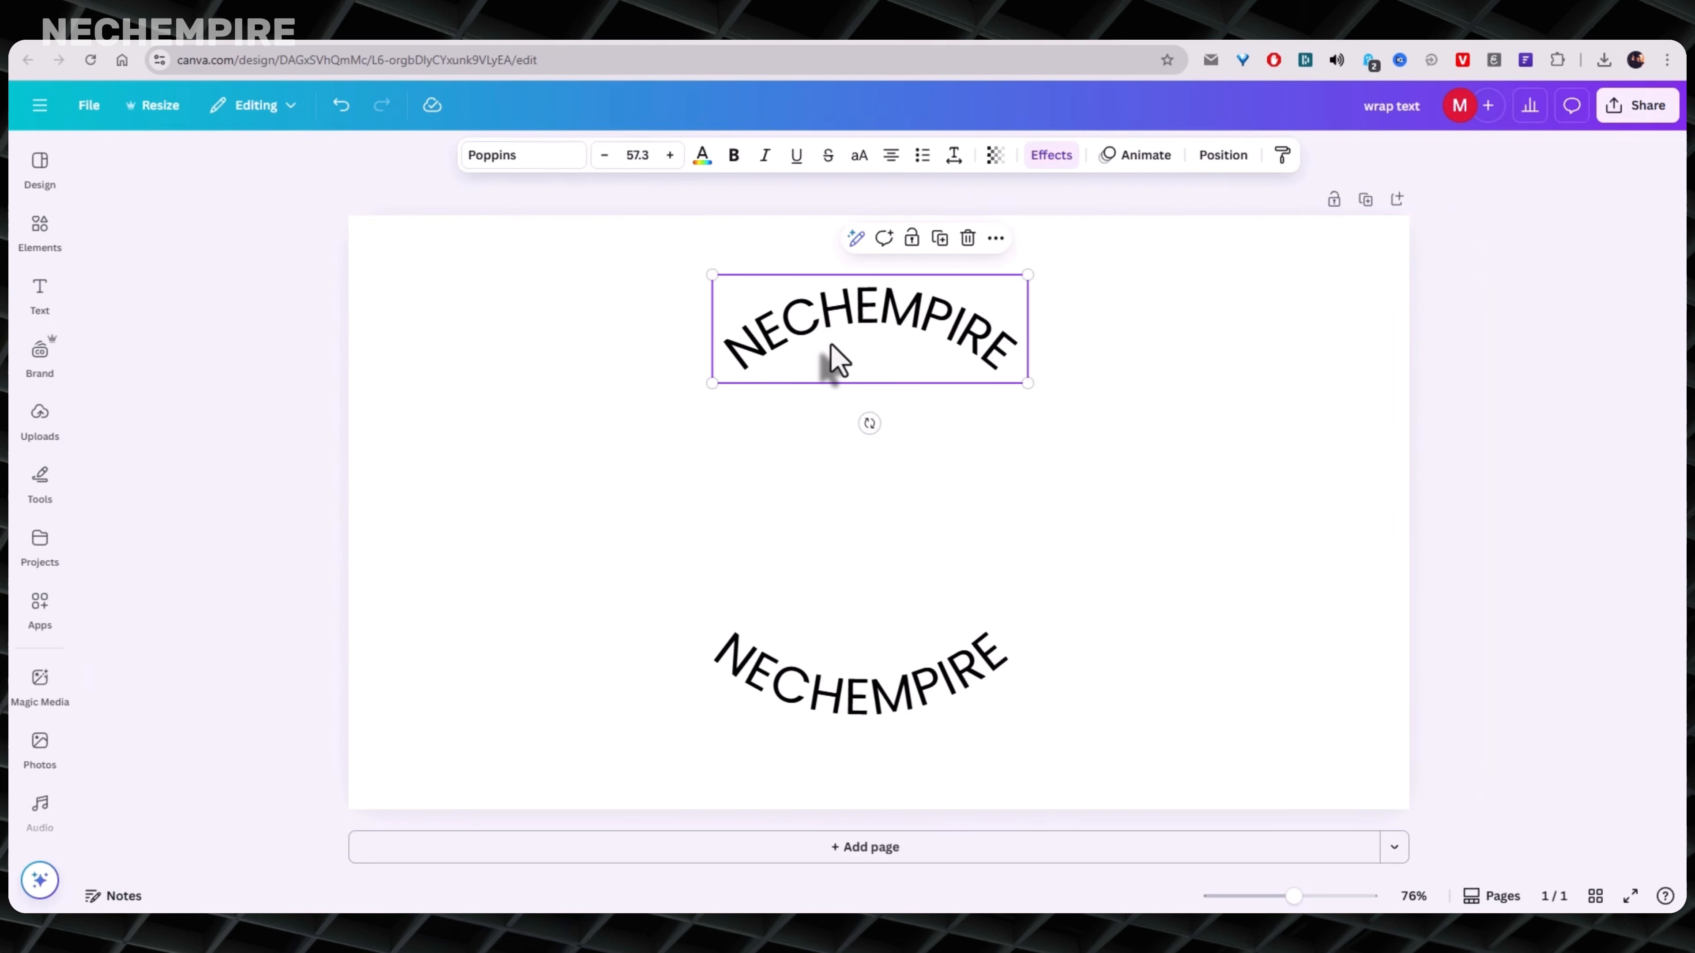
click(743, 726)
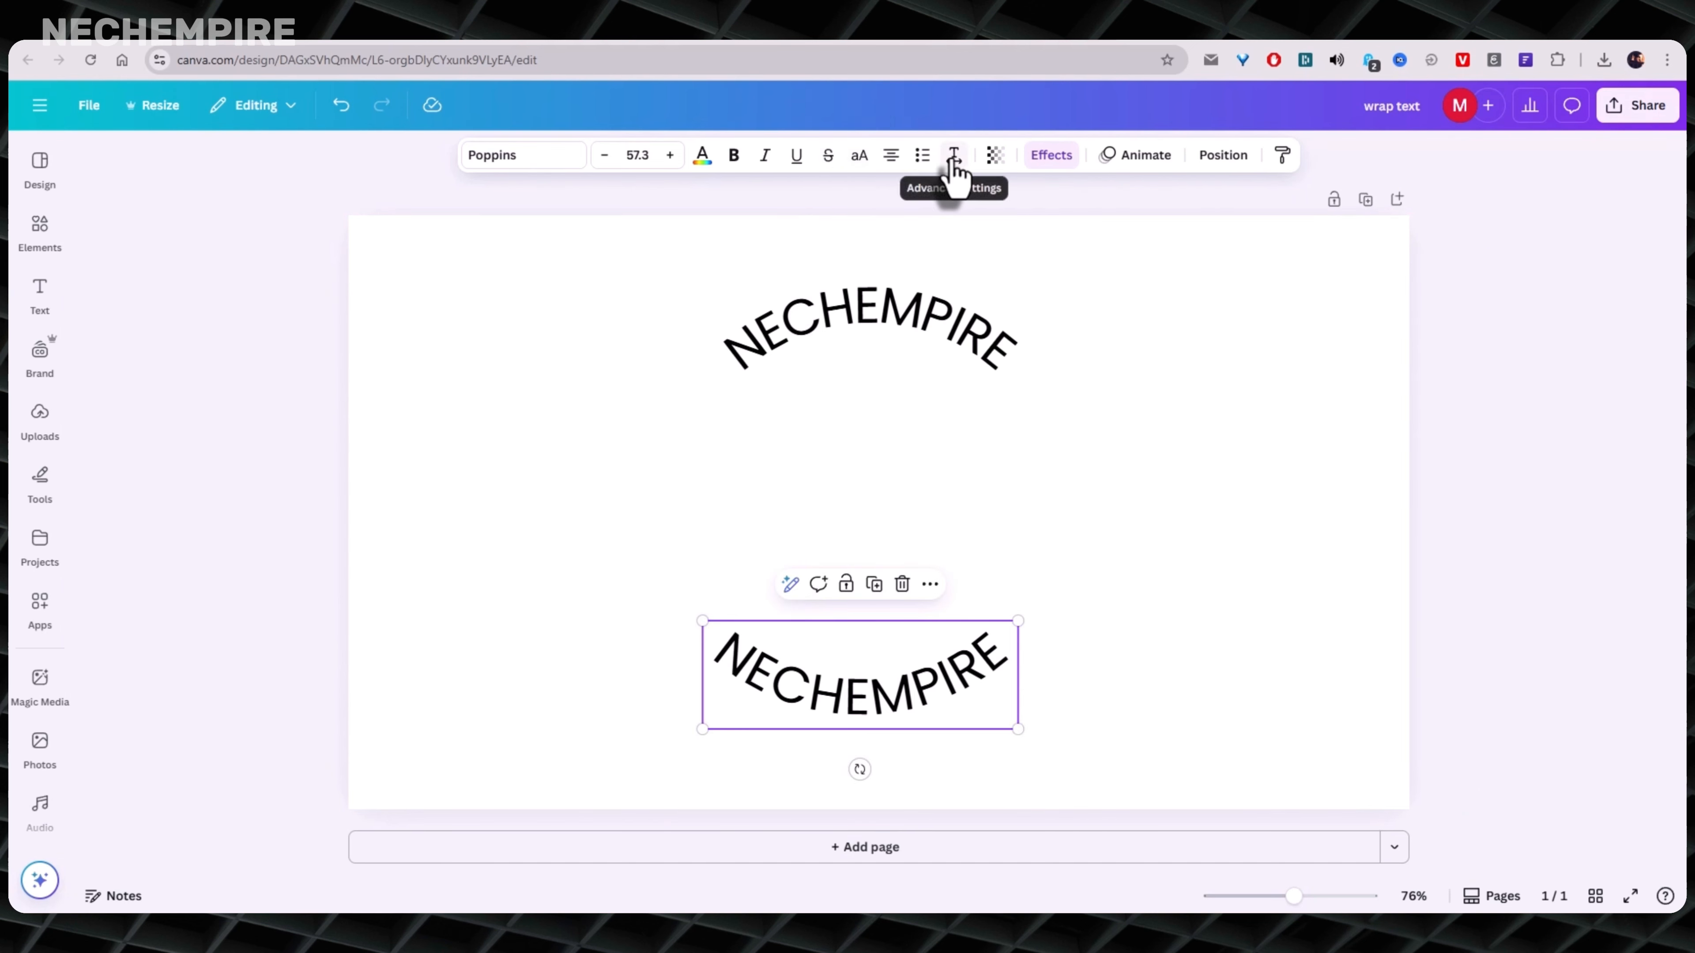
click(785, 345)
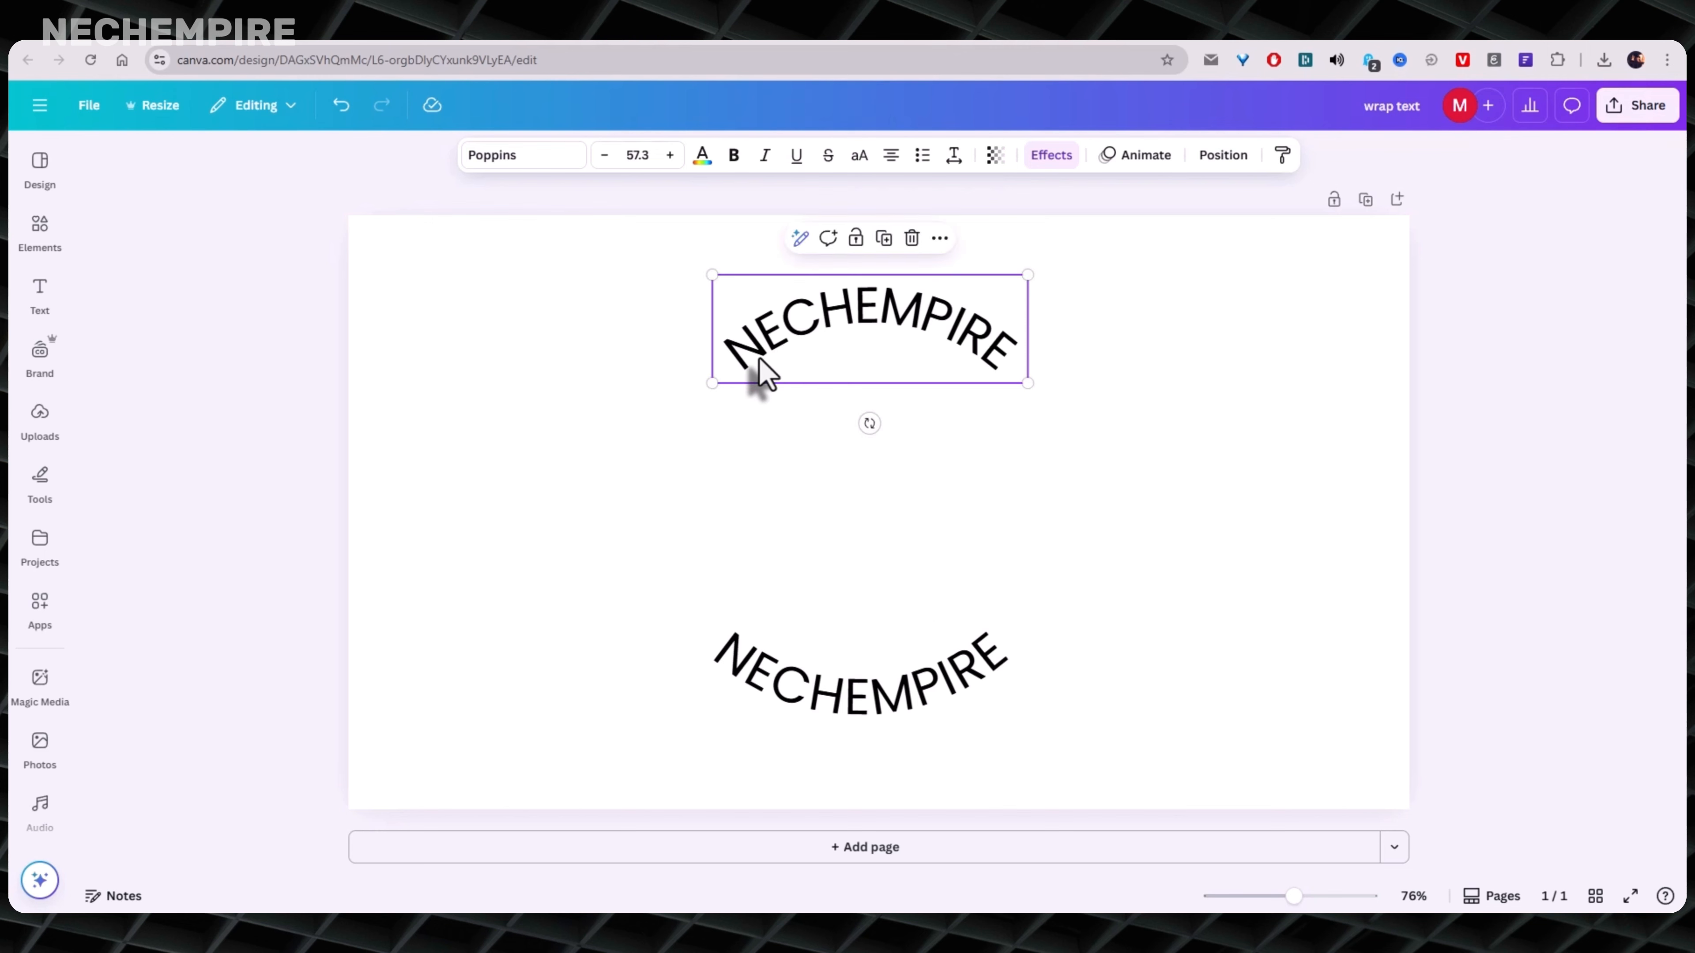
click(1050, 157)
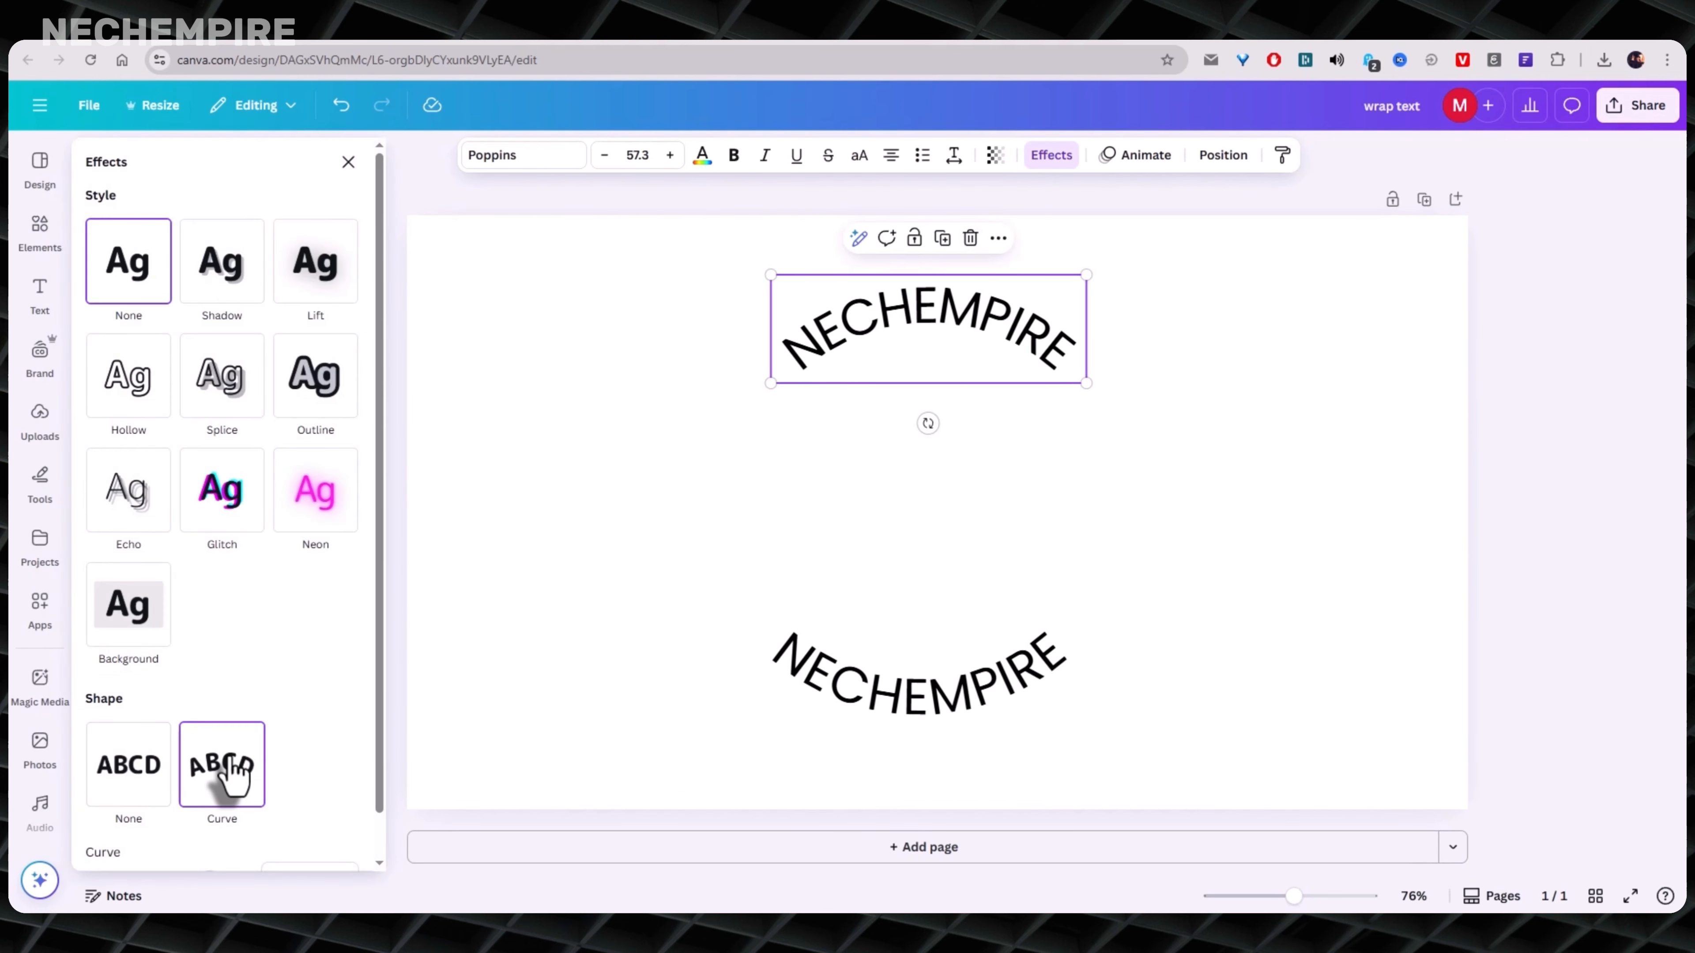
scroll(295, 708, down, 1)
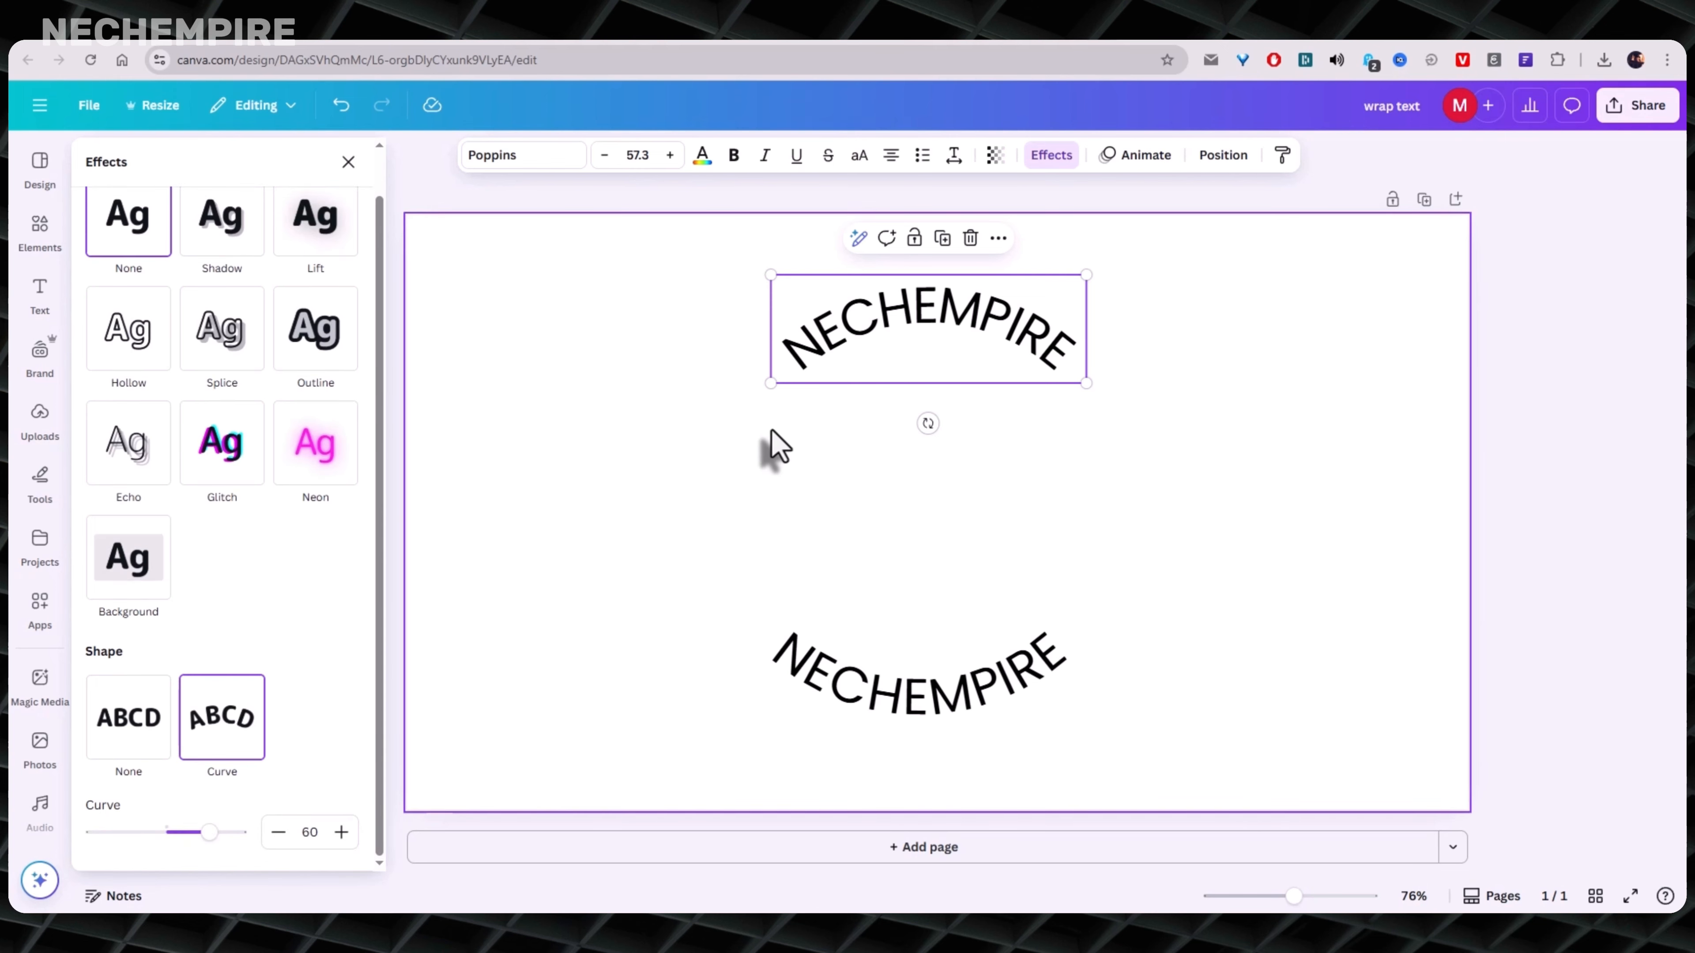
drag(866, 333, 863, 327)
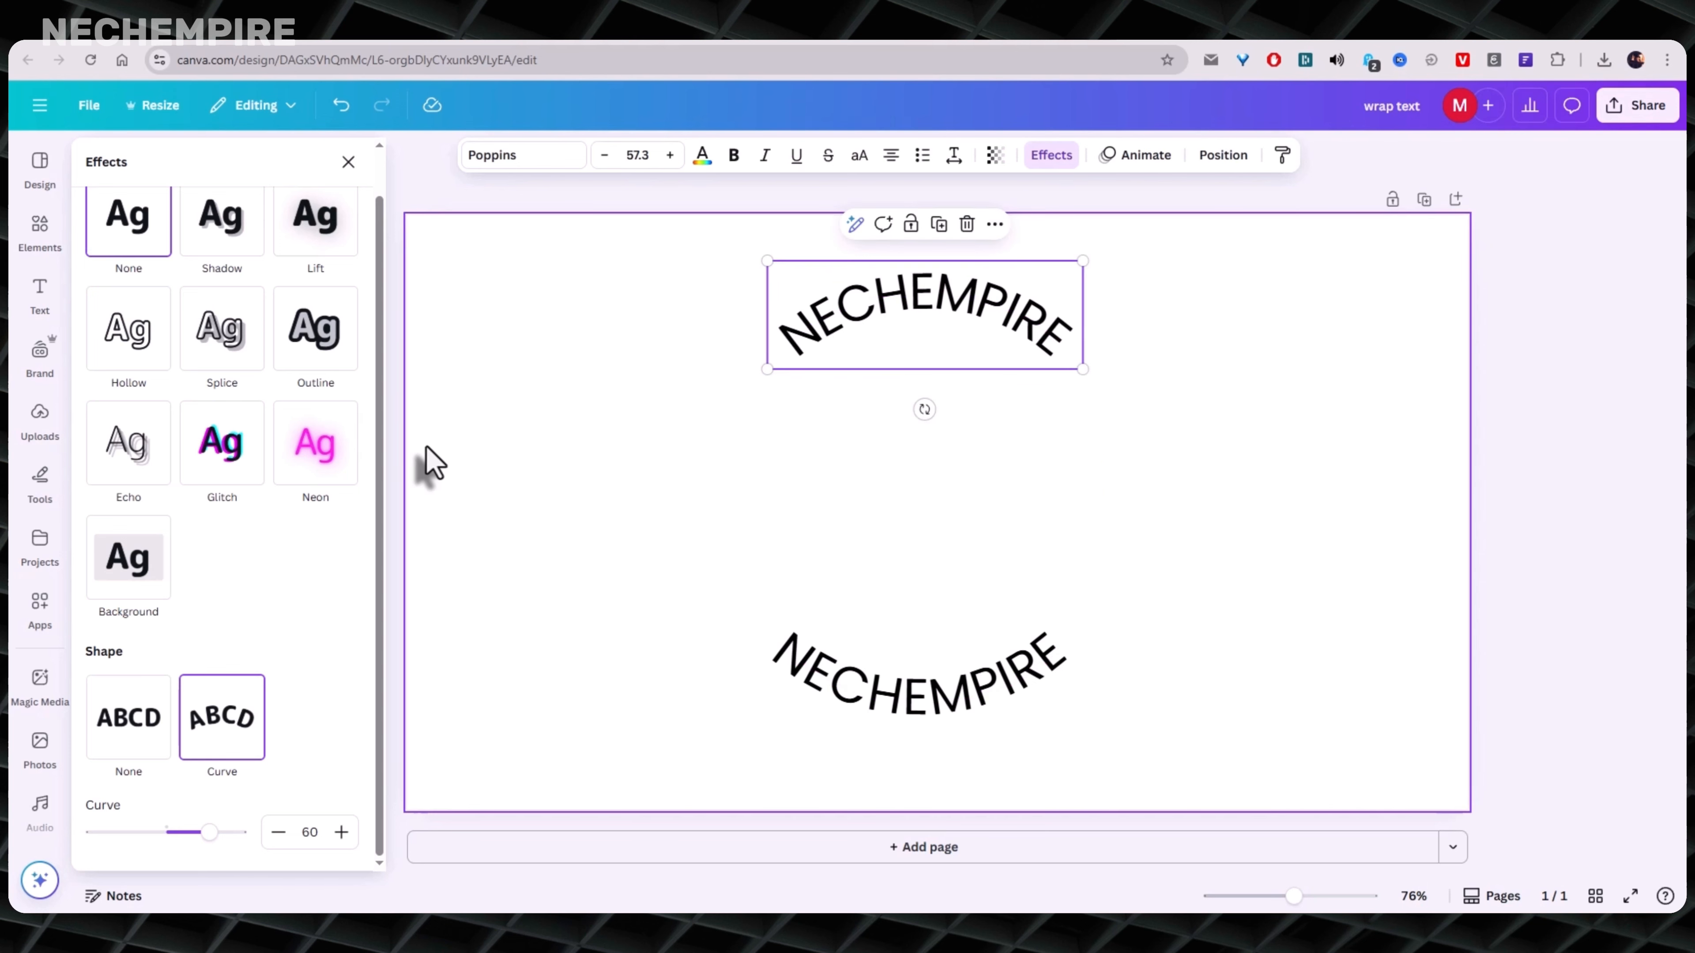
click(401, 514)
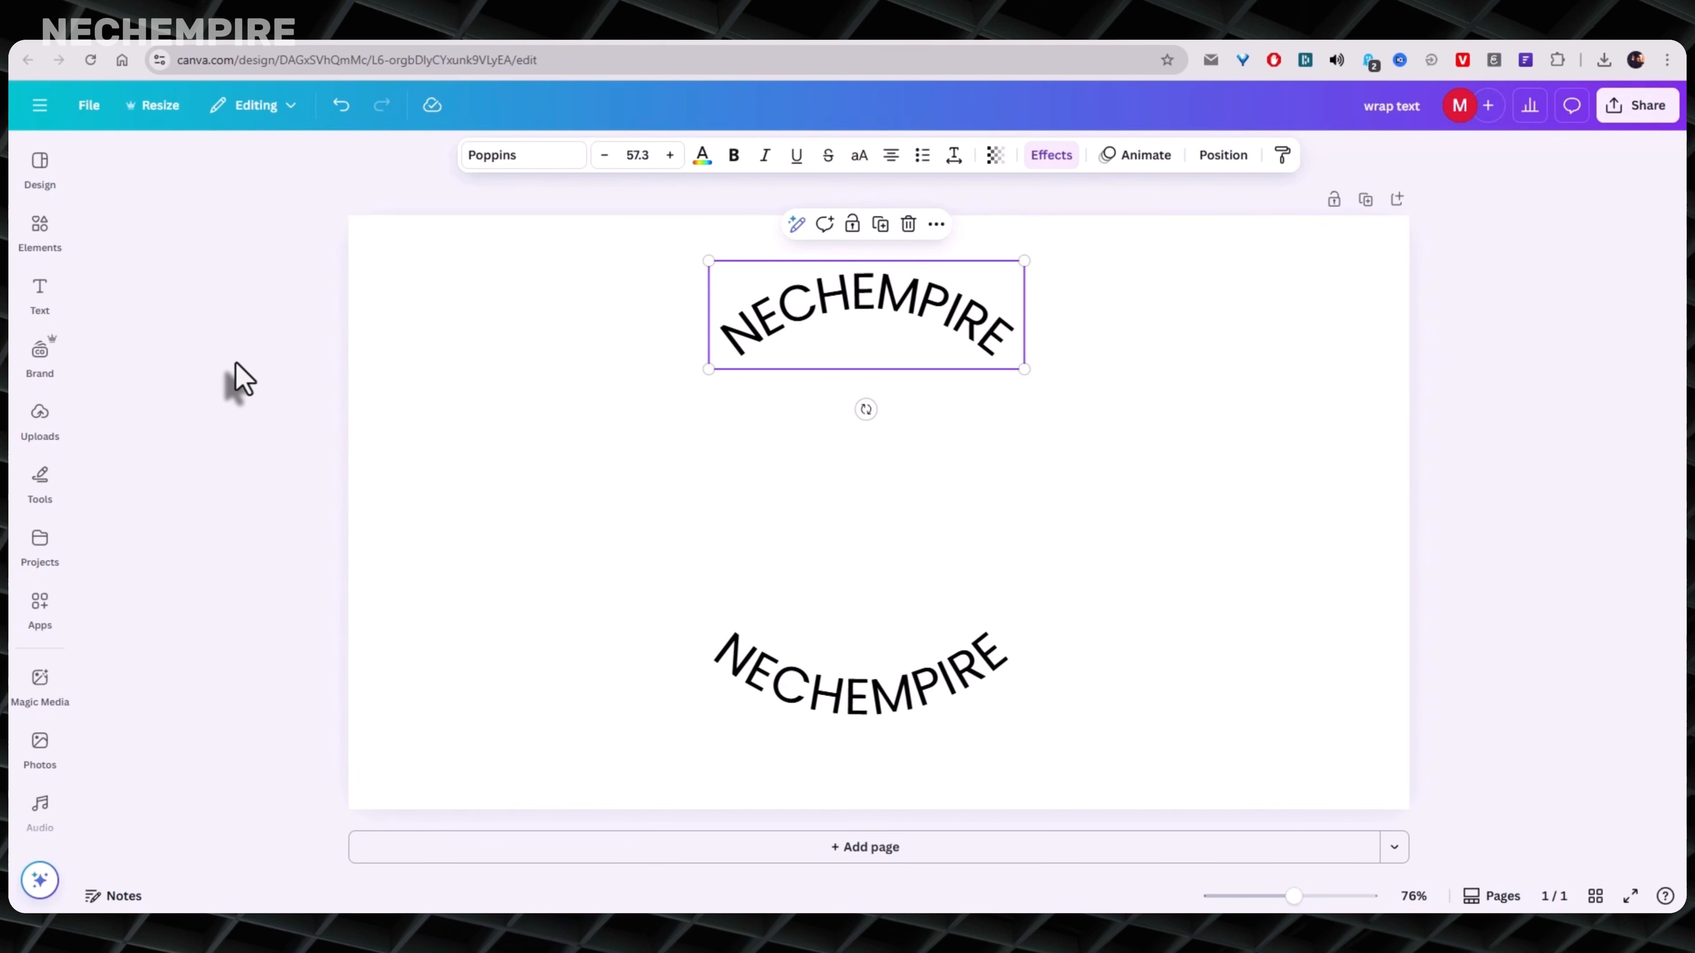
- Search the elements for "logo" graphics and add the blue and orange handshake circle to the page
click(38, 226)
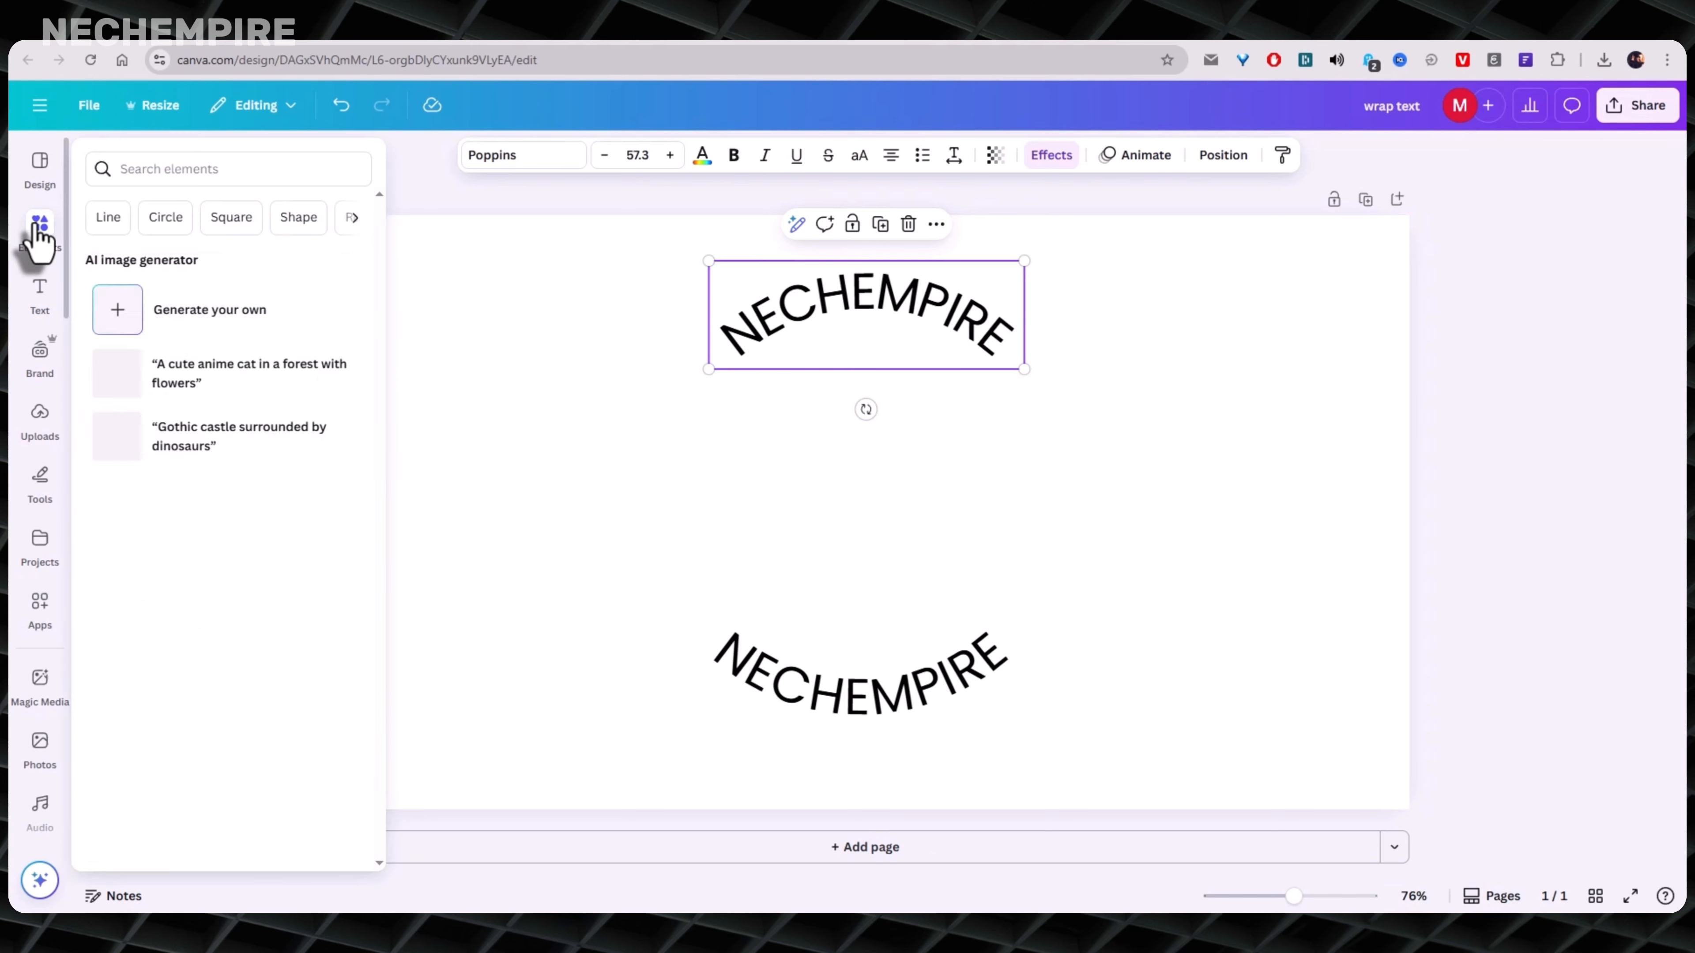
click(154, 169)
text(logo)
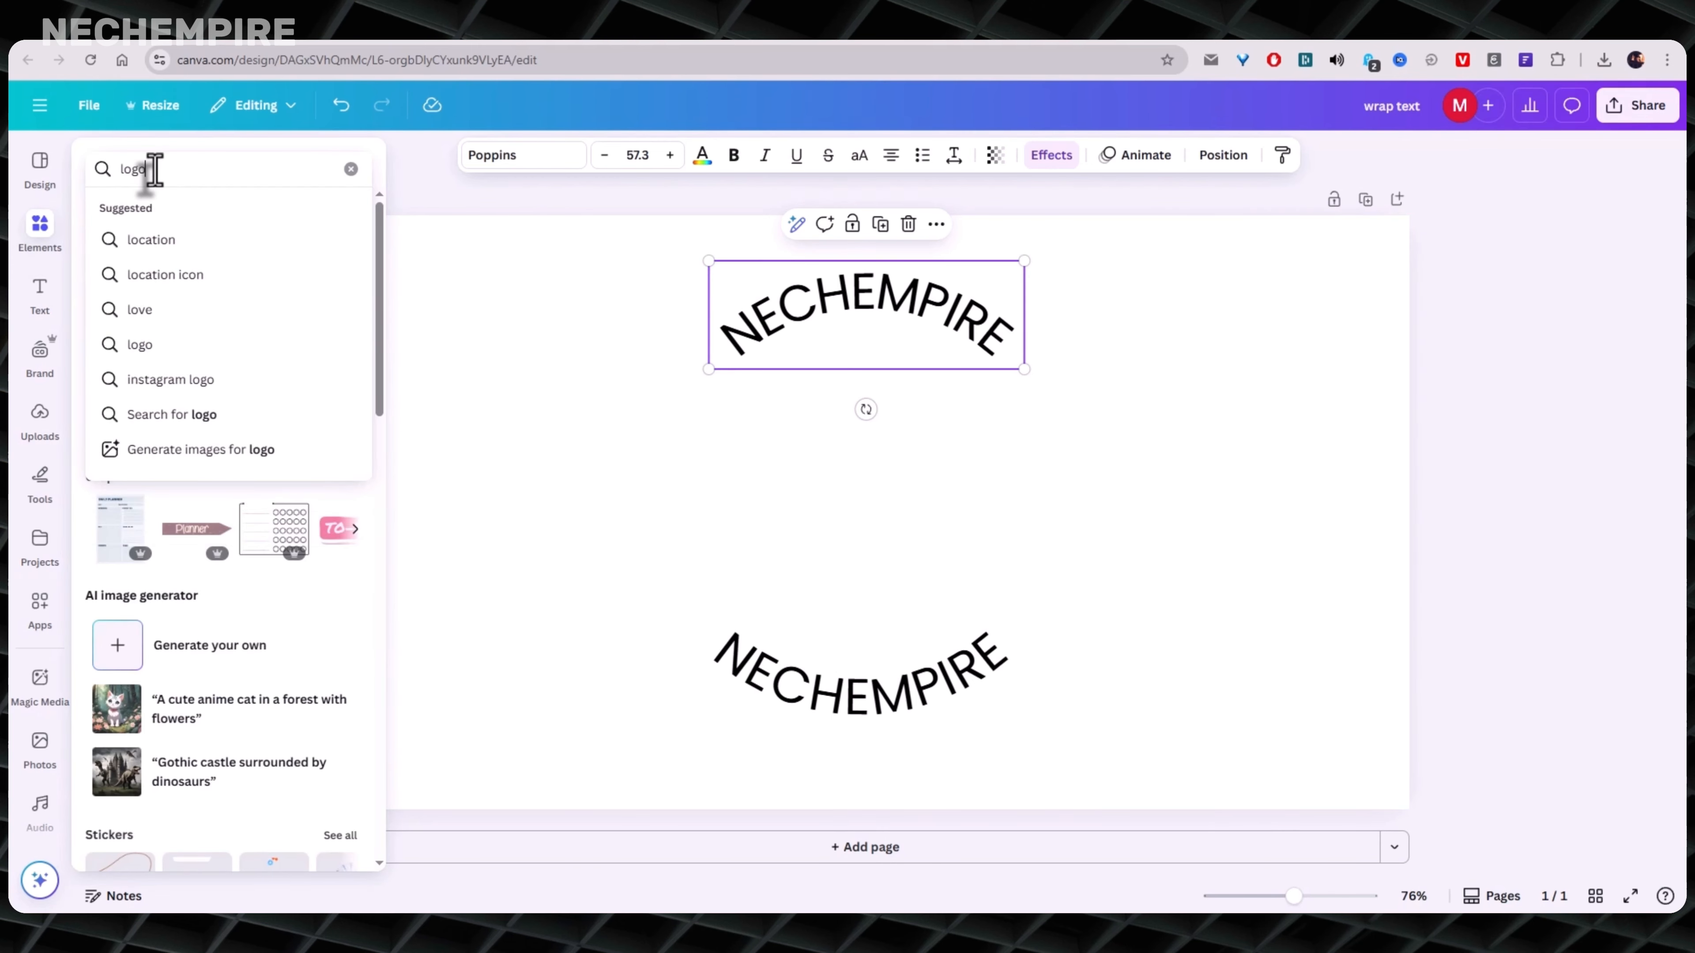
key(Return)
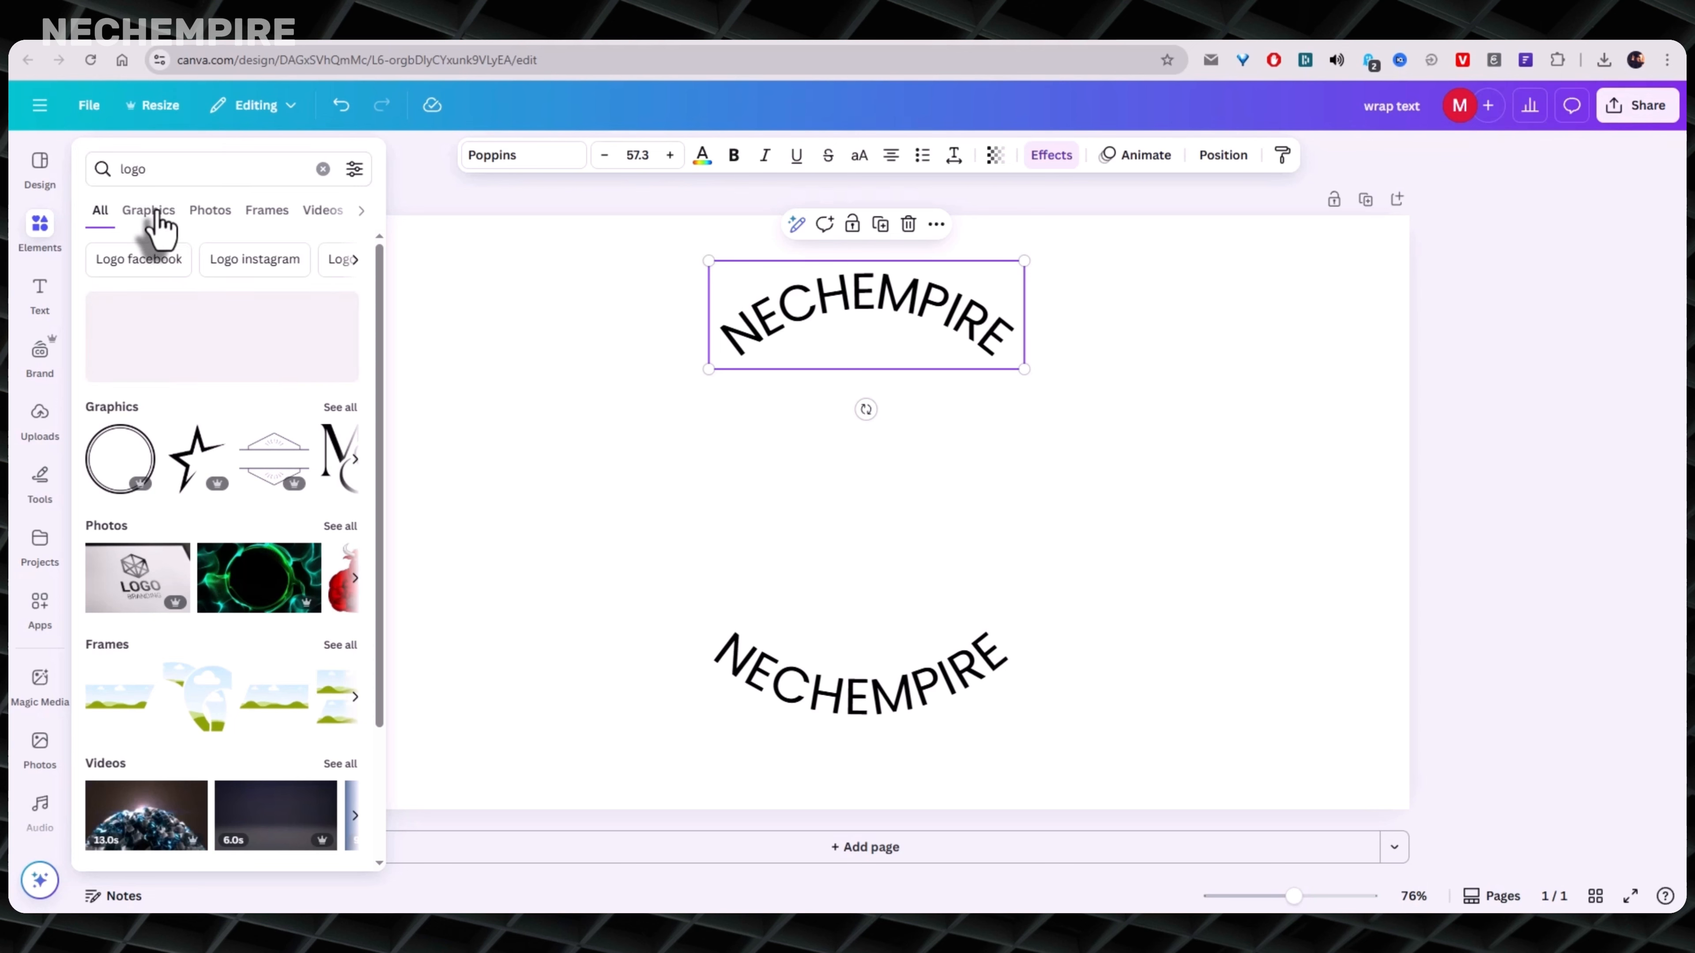
click(153, 217)
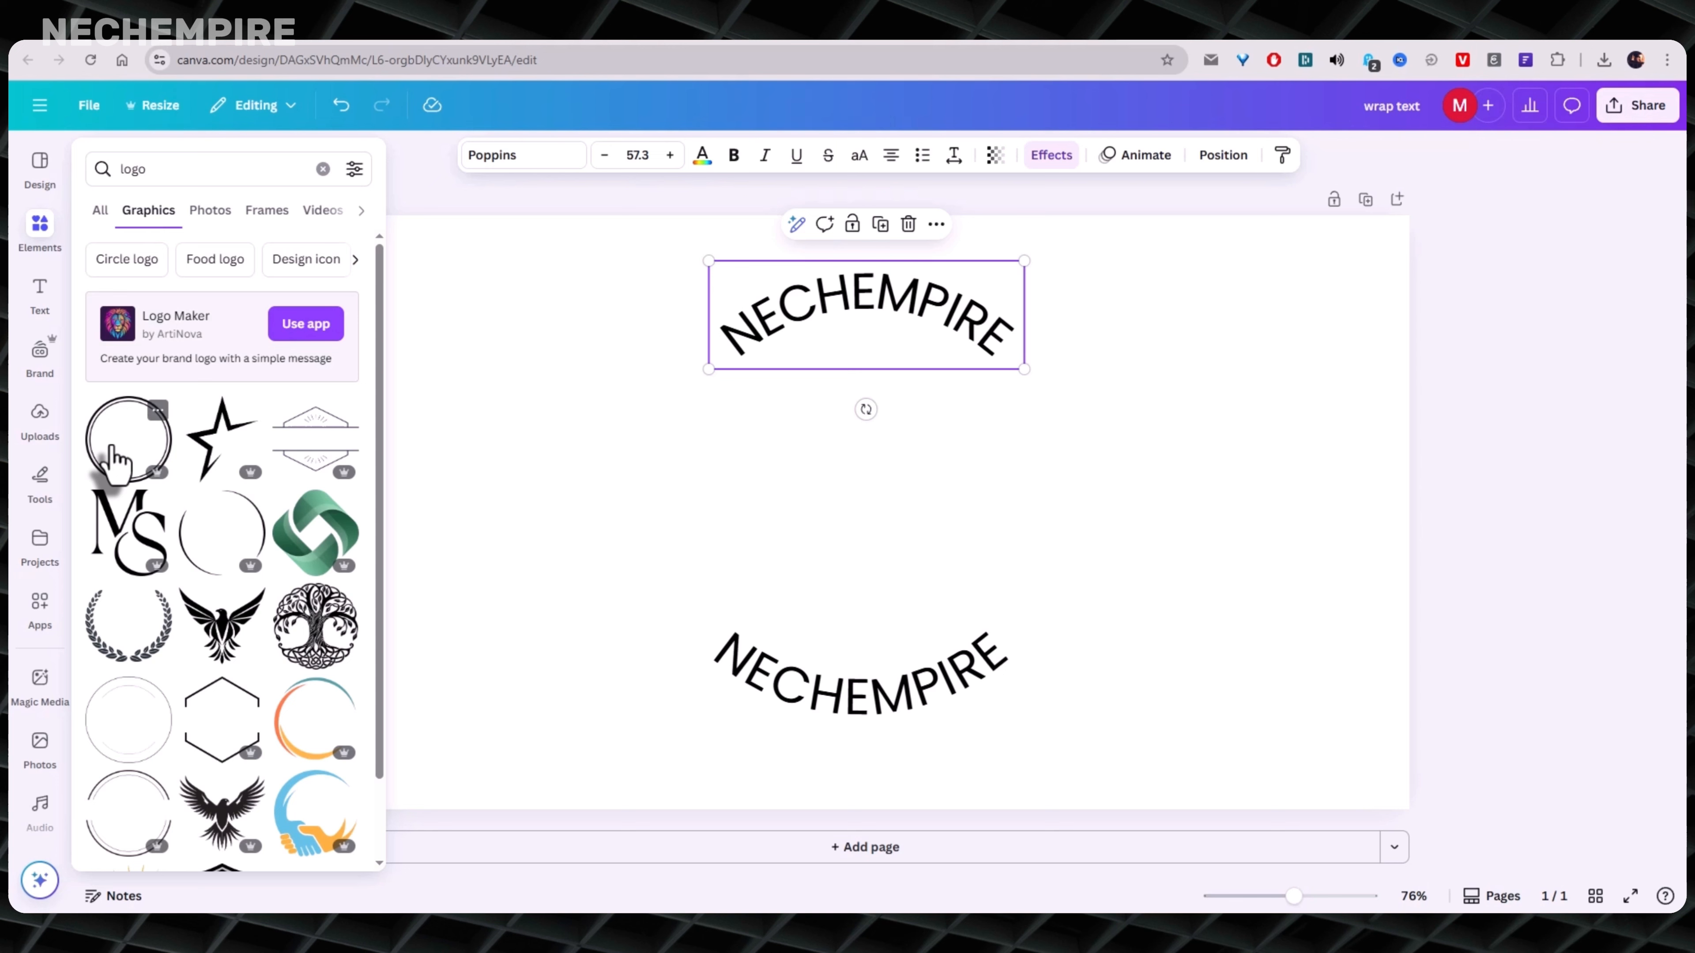
scroll(308, 573, down, 1)
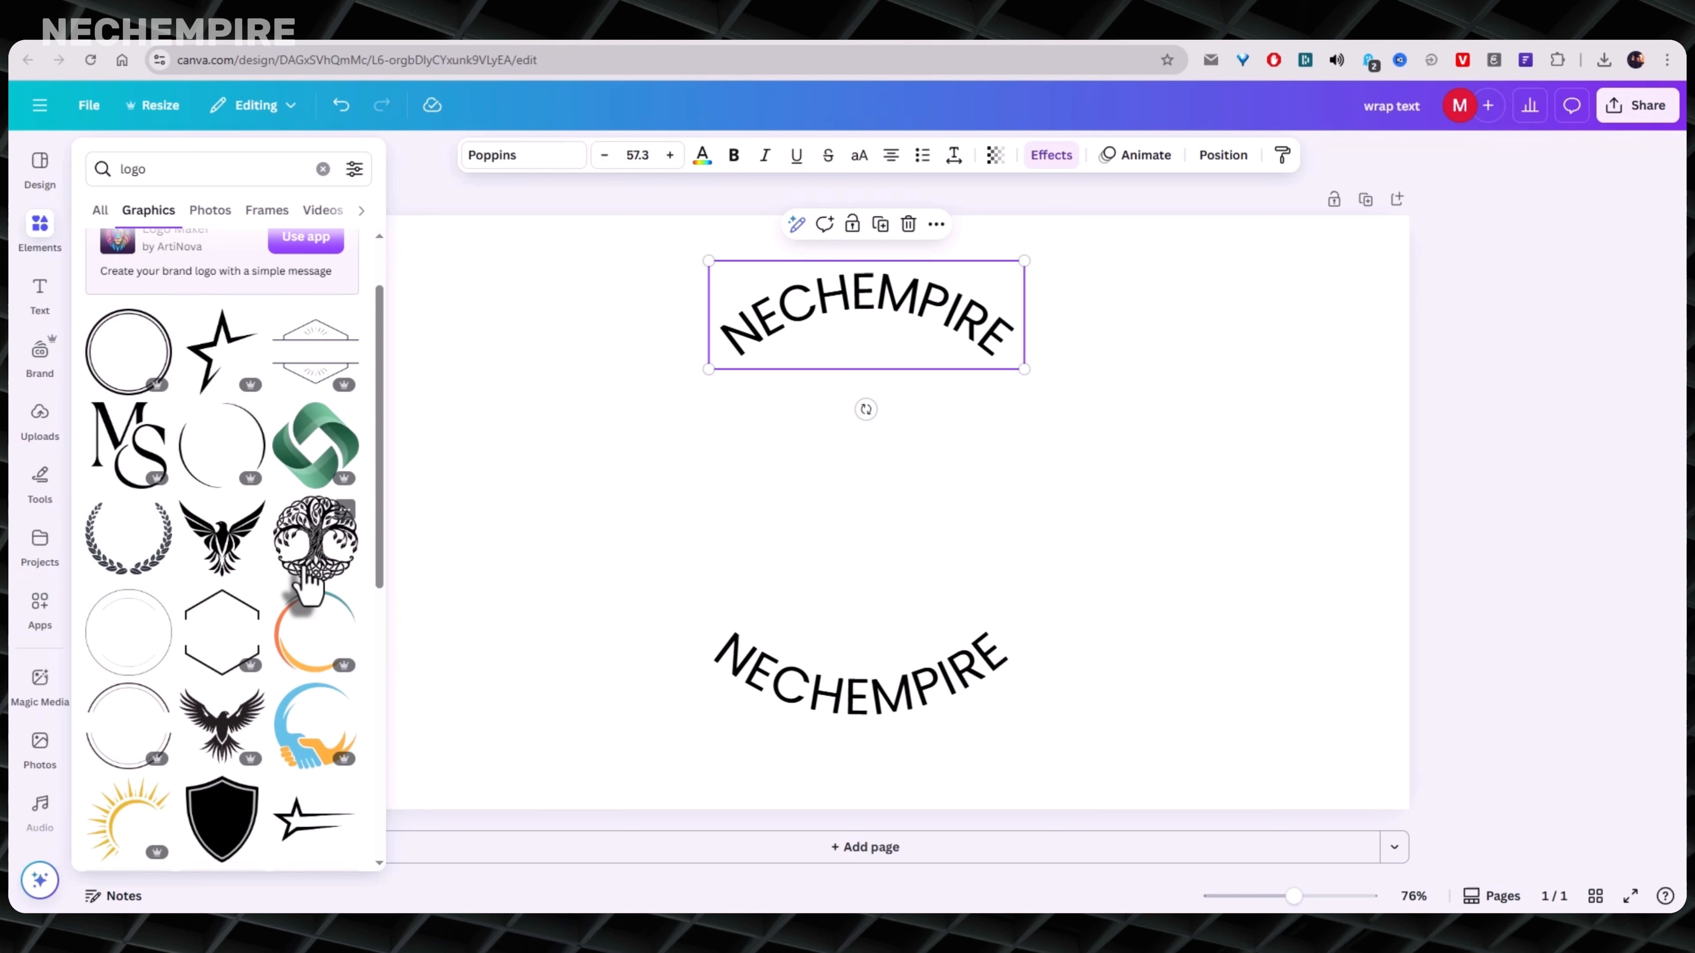
click(301, 697)
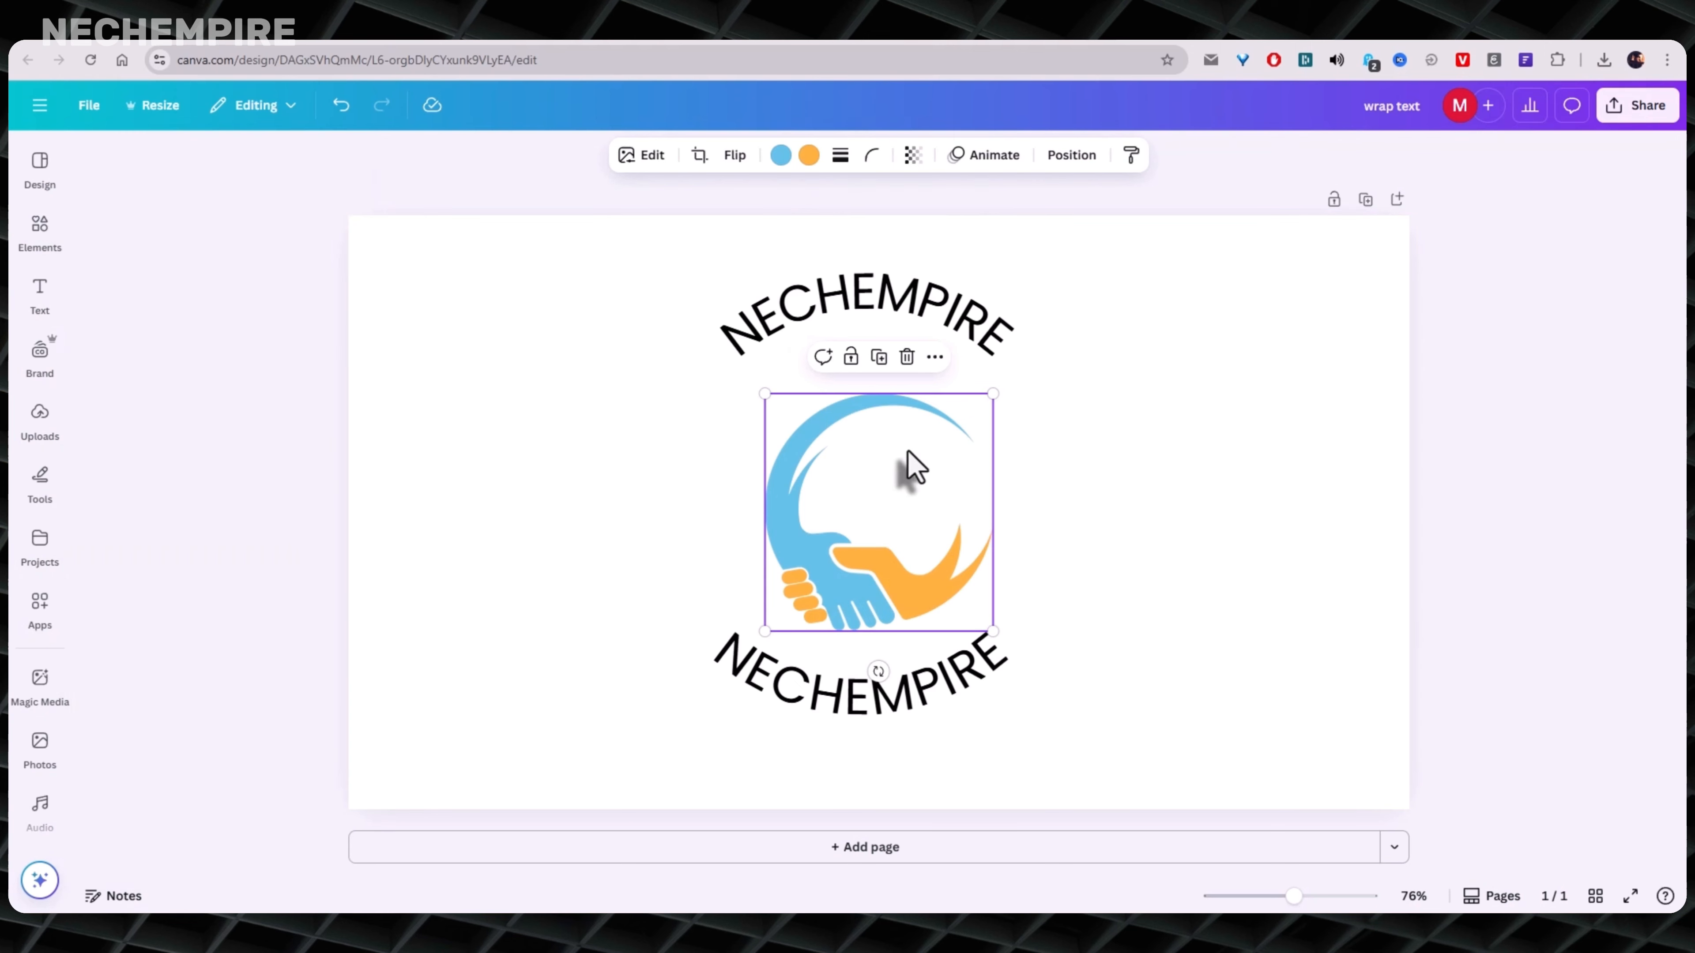
- Enlarge the handshake logo between the curved texts and move both texts inward so they hug its upper and lower edges
drag(775, 629, 583, 618)
drag(785, 542, 809, 499)
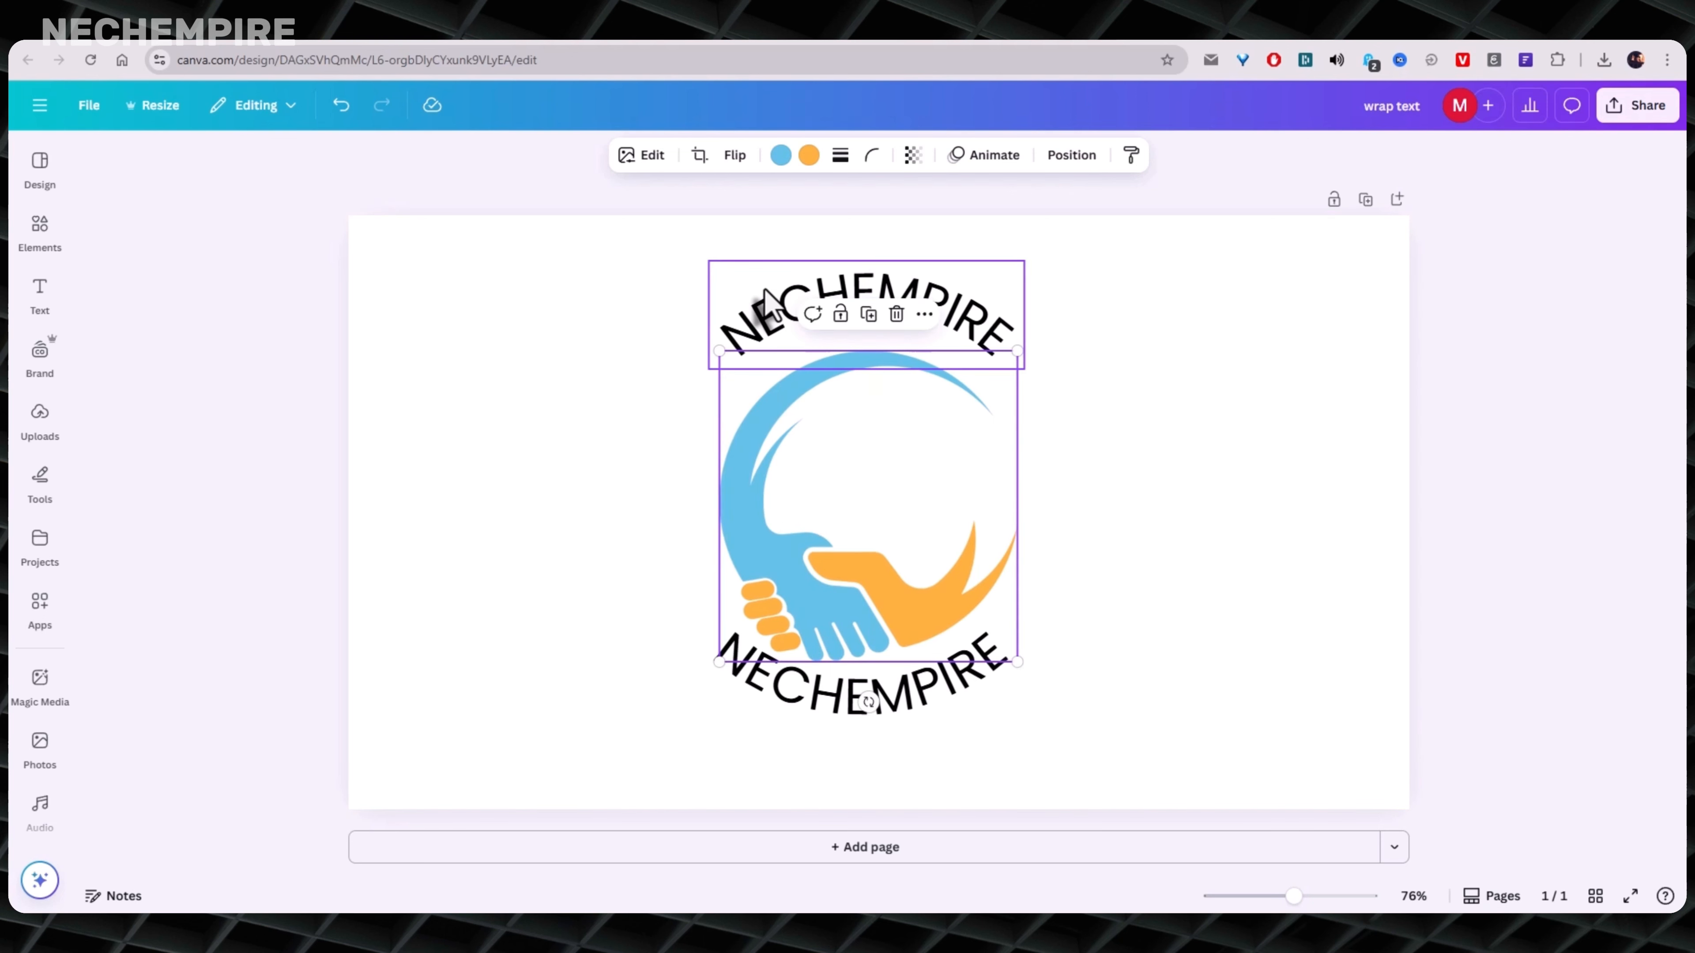
drag(767, 301, 779, 336)
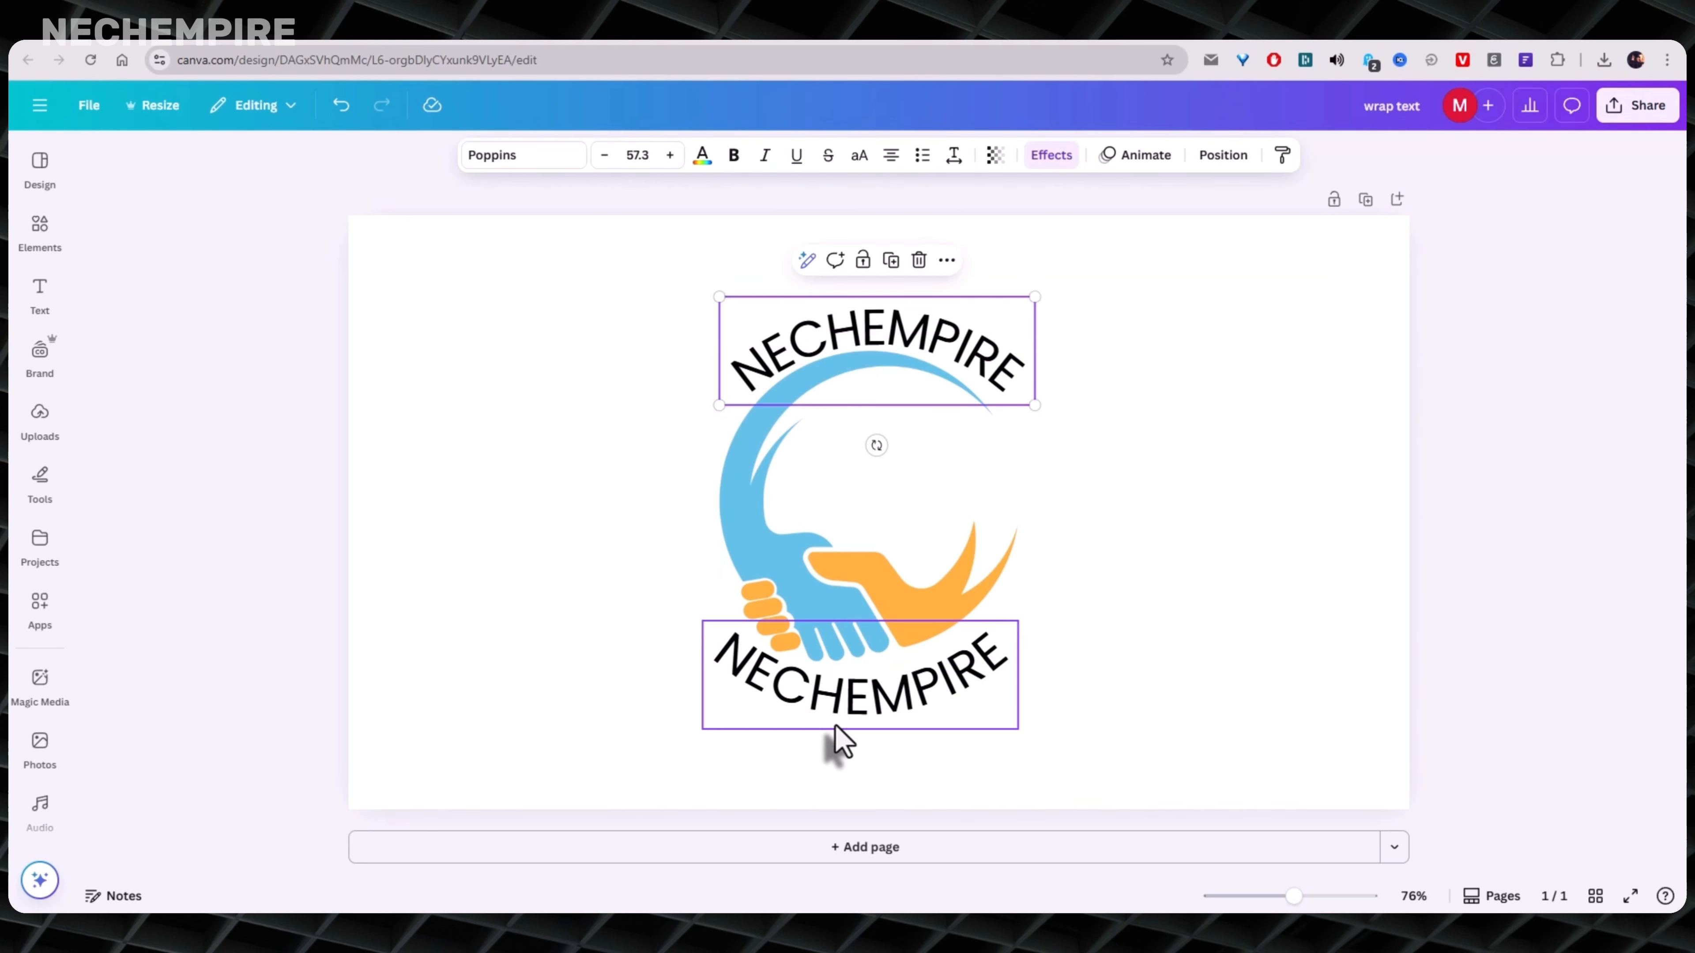
click(857, 700)
drag(855, 709, 854, 695)
click(256, 558)
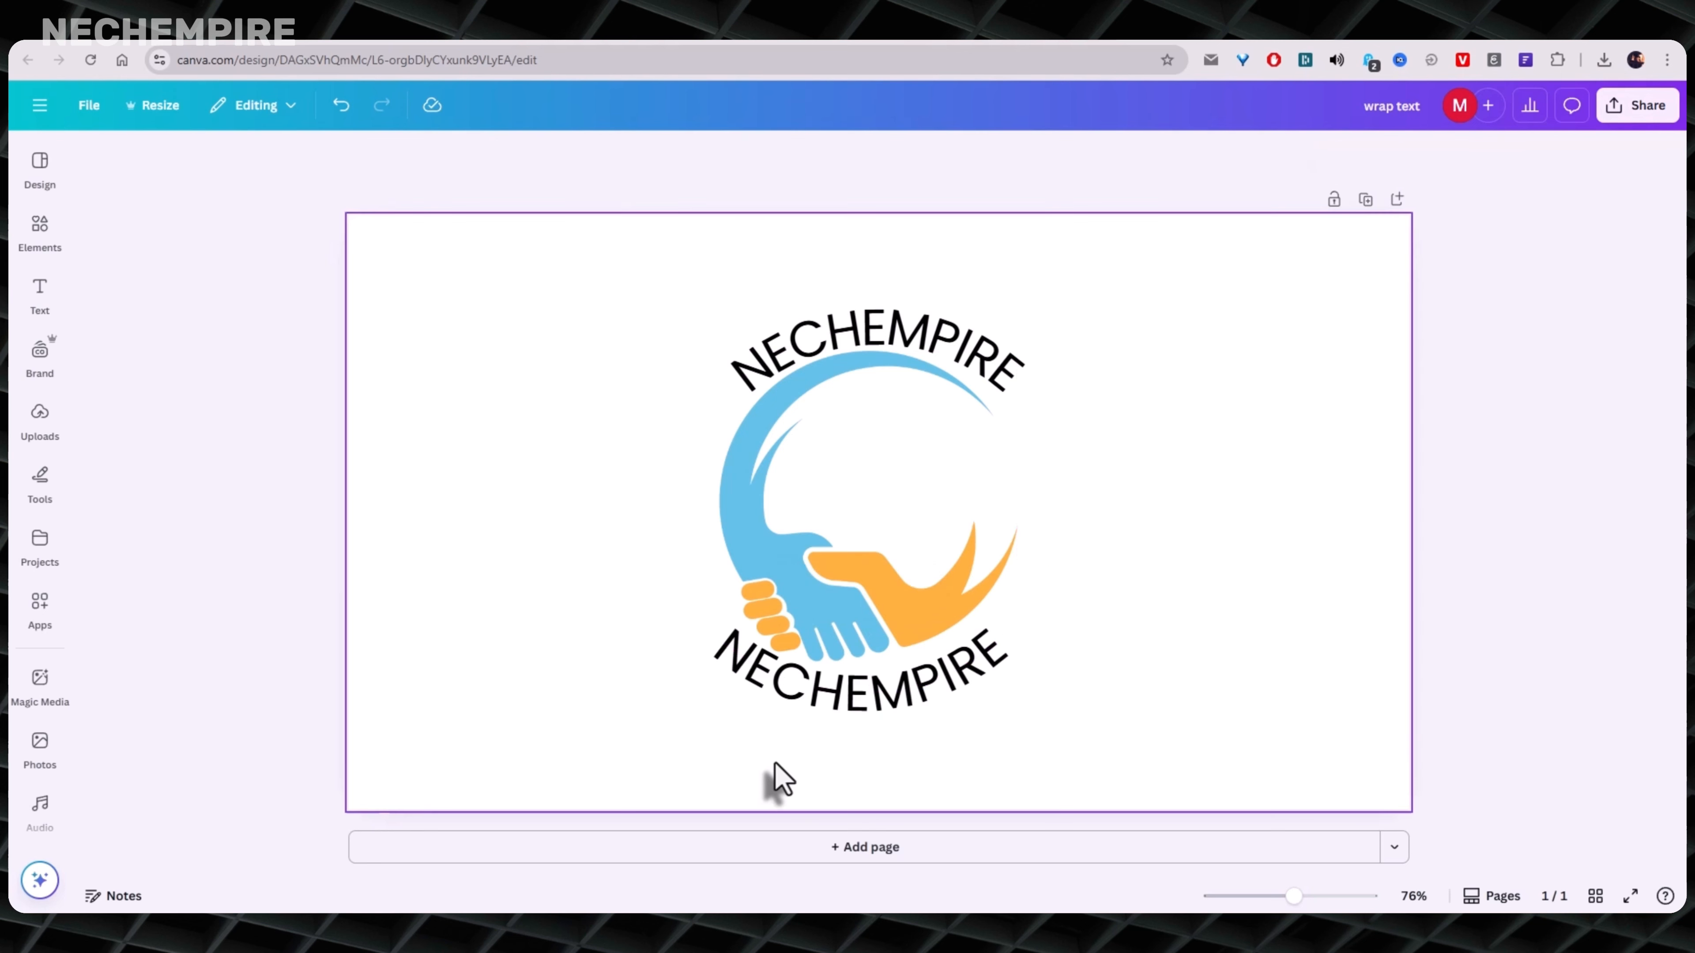
- Rotate the lower curved text slightly counterclockwise and shift it right to follow the logo's lower edge
click(937, 711)
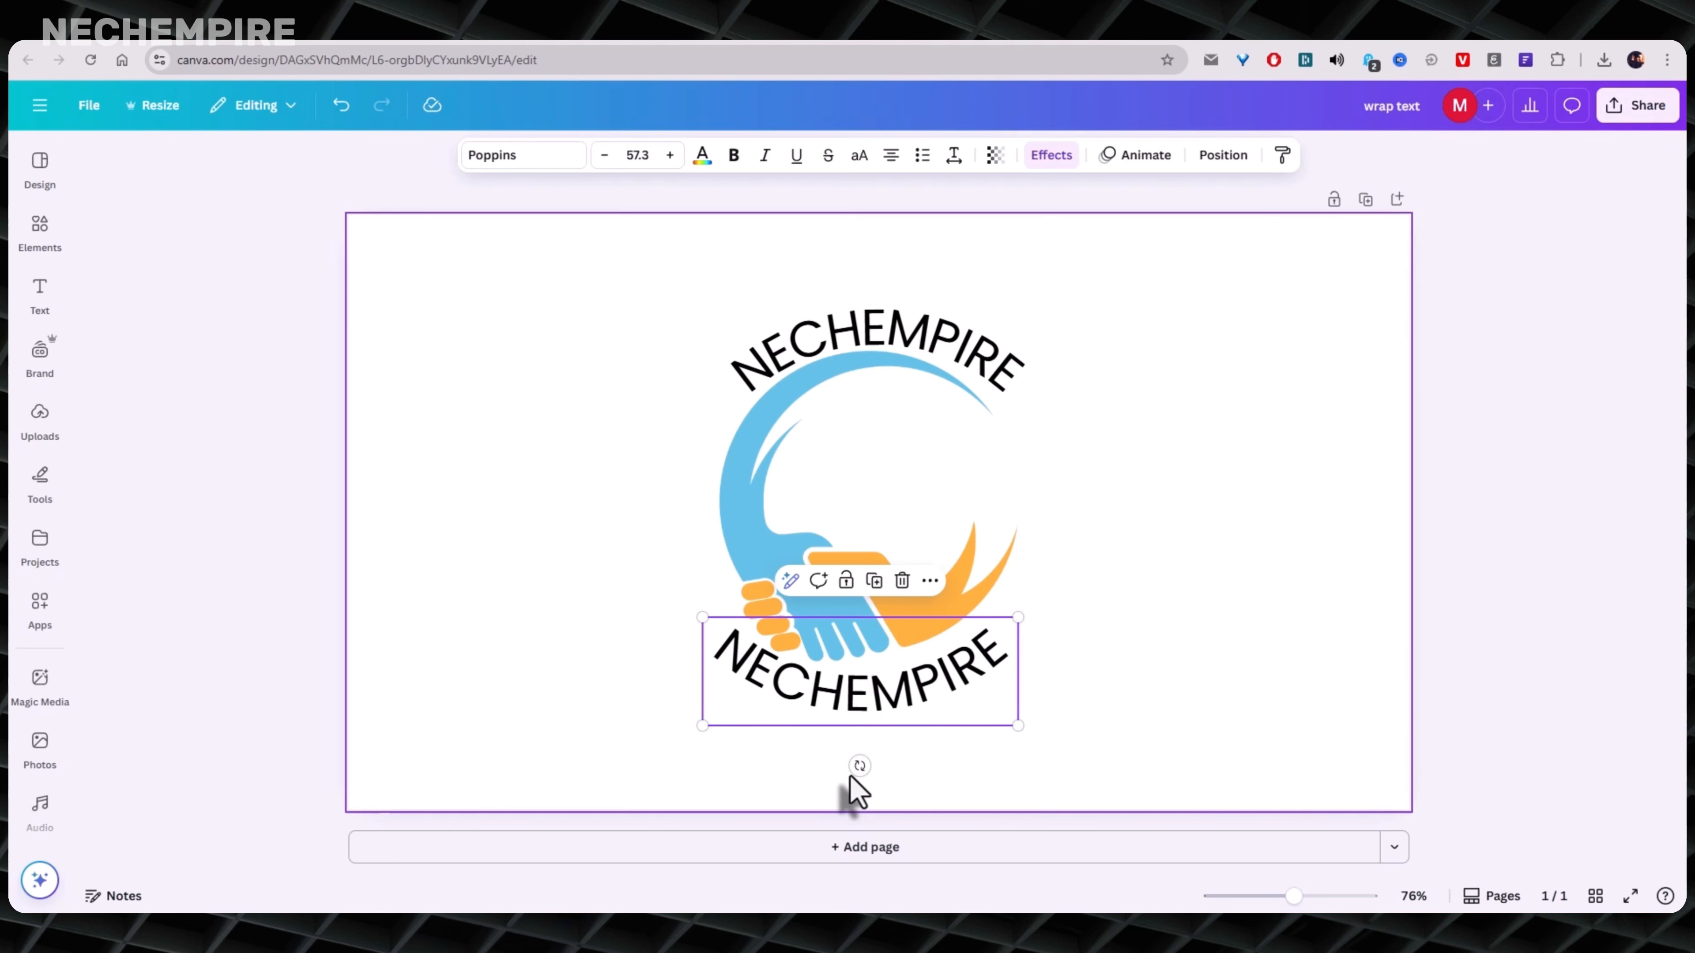
drag(861, 766, 874, 765)
mouse_move(817, 701)
mouse_down()
mouse_move(858, 691)
mouse_move(827, 686)
mouse_move(833, 701)
mouse_up()
click(406, 591)
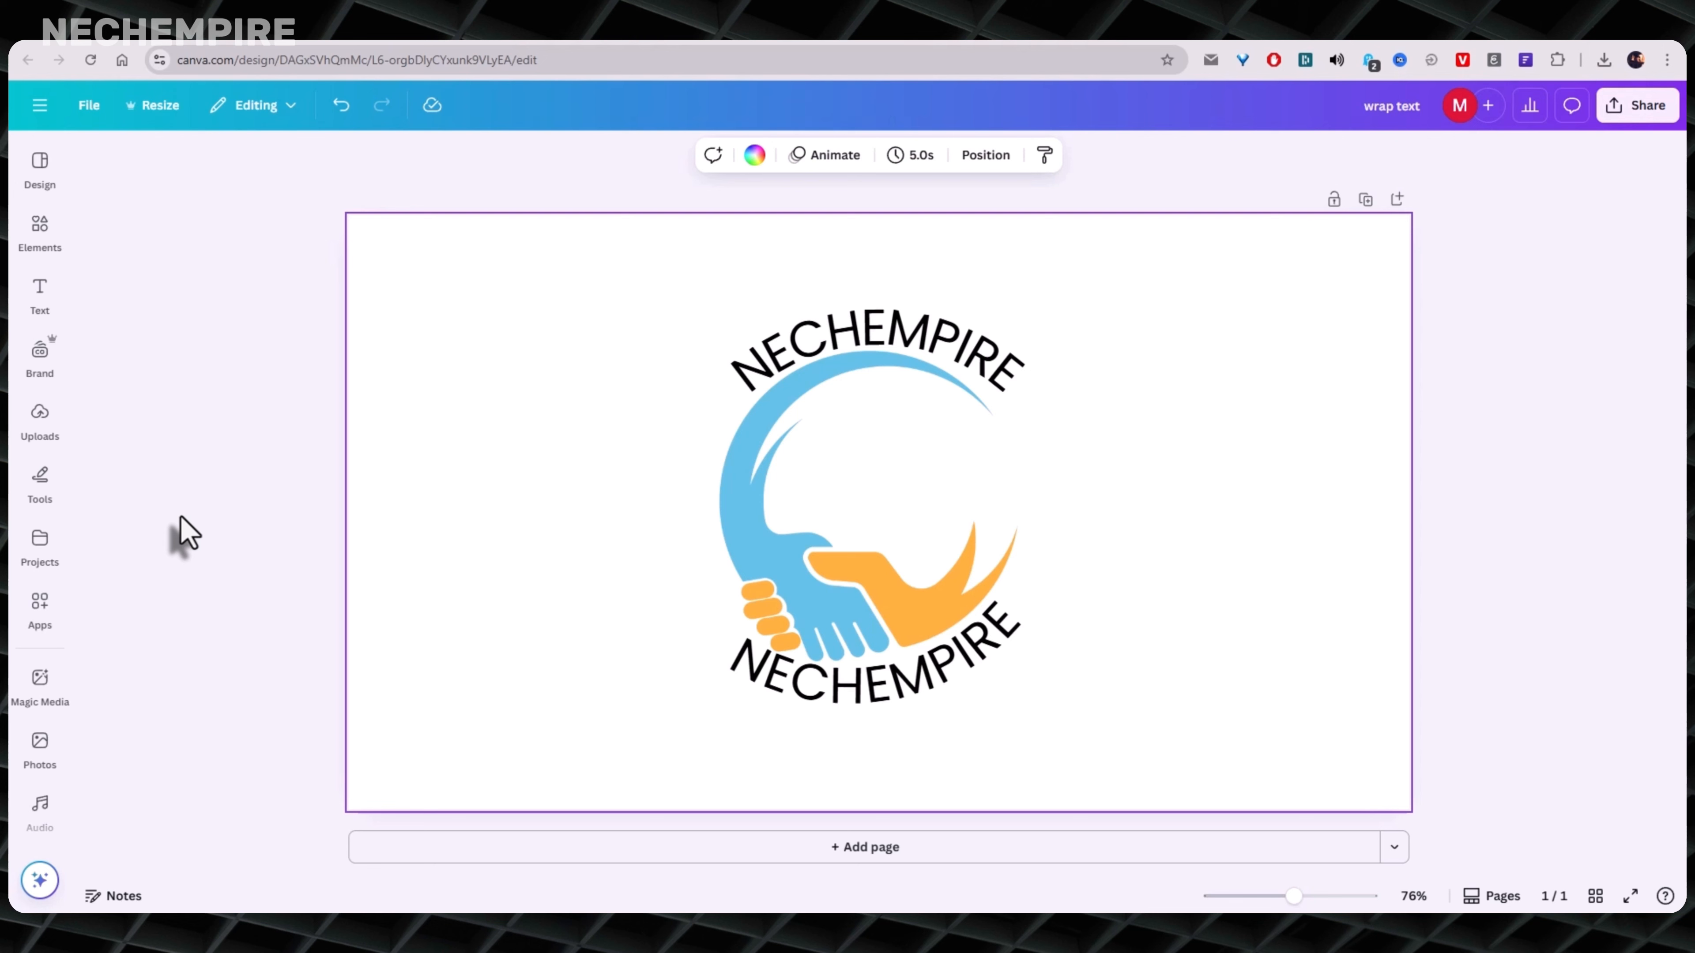
click(181, 518)
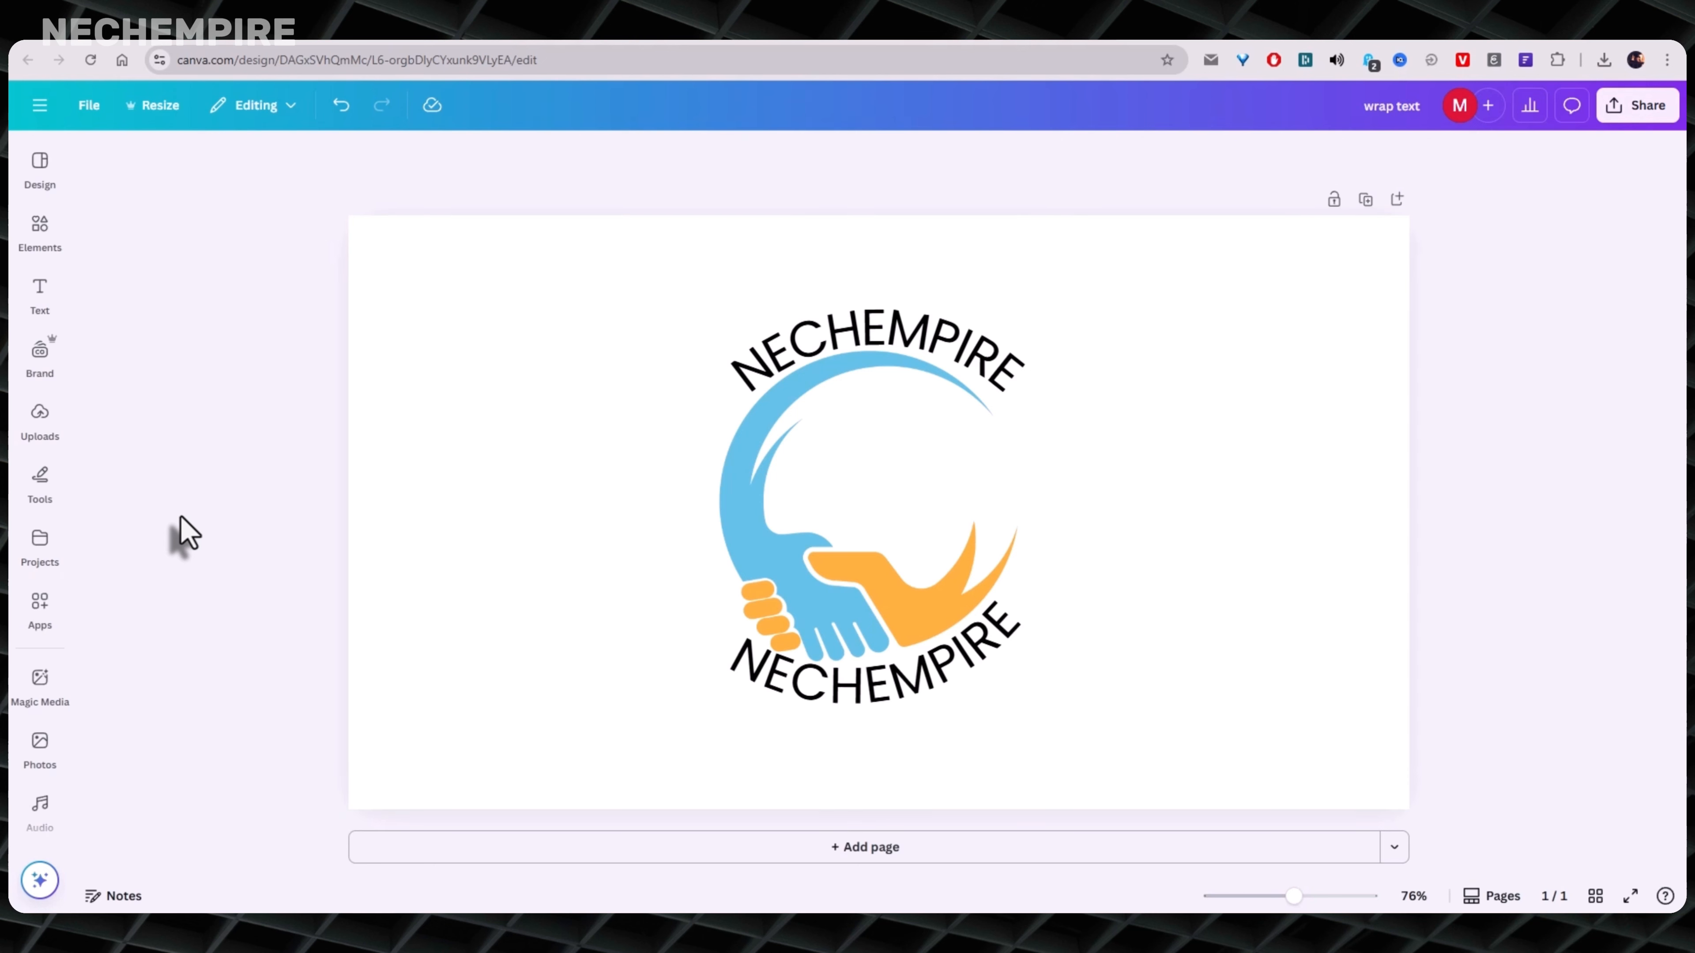